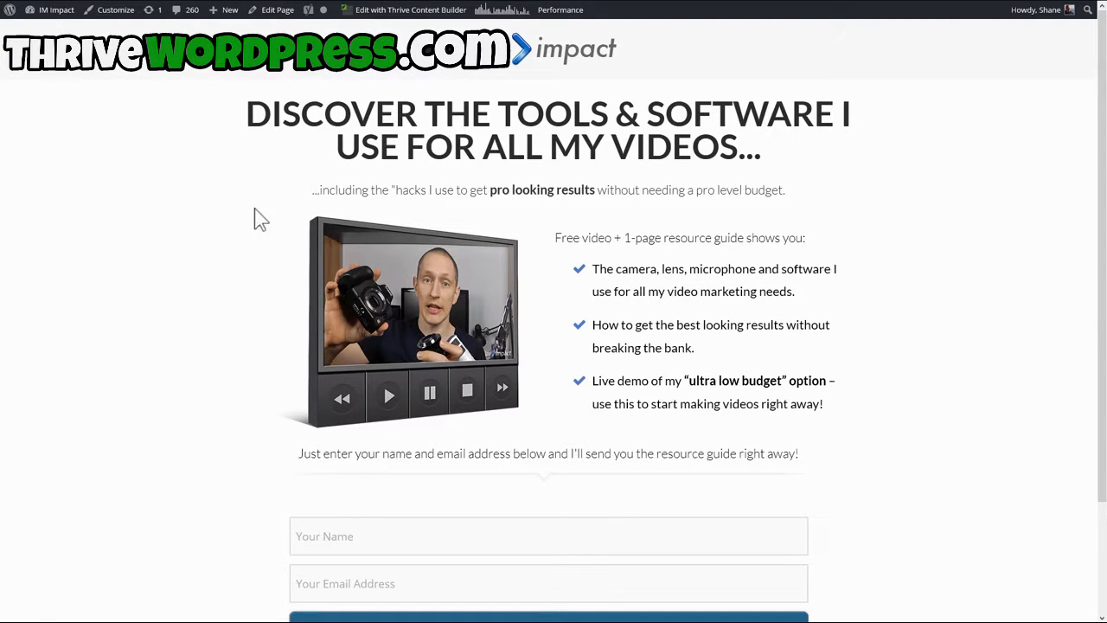
# Look through the video opt-in page and the video tools resource page it leads to
pyautogui.click(277, 8)
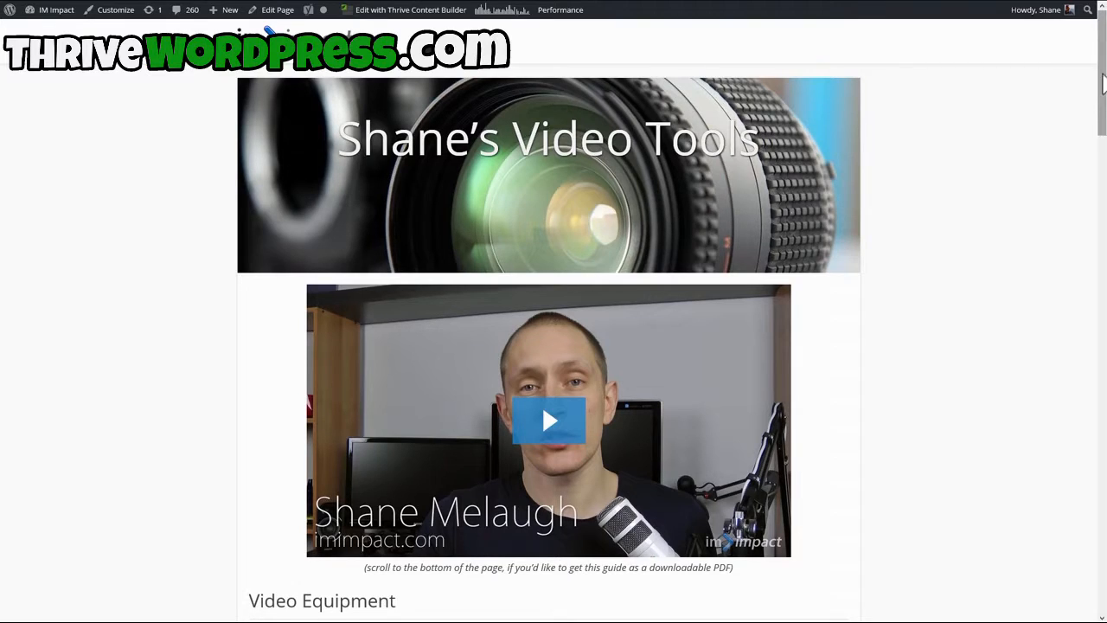
pyautogui.scroll(-2, 1101, 115)
pyautogui.moveTo(1100, 115); pyautogui.dragTo(1088, 75)
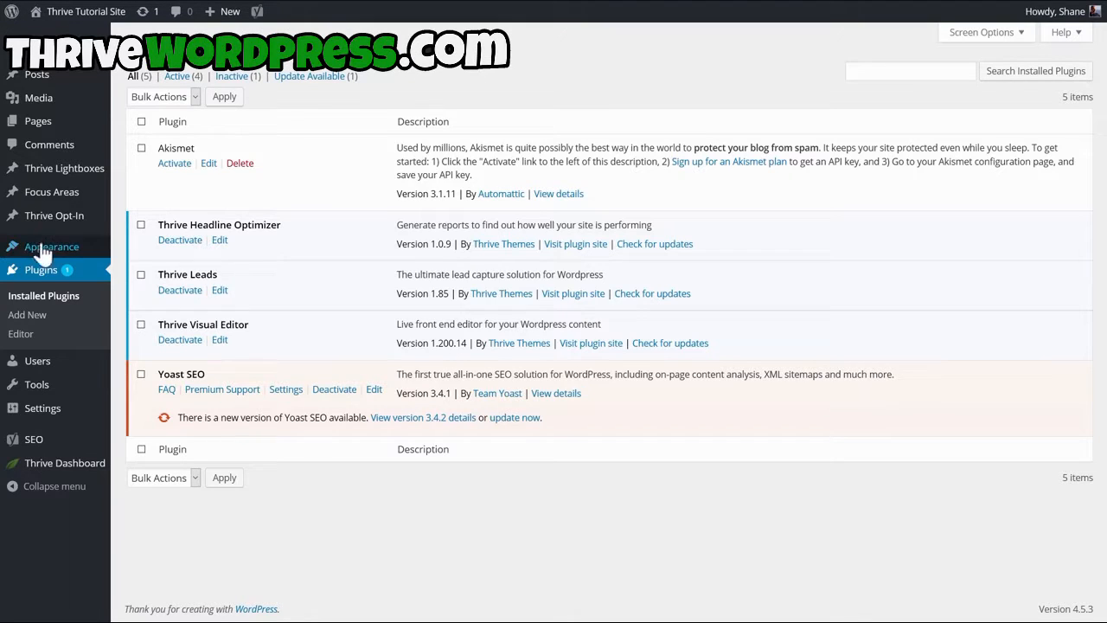
# Search the WordPress directory of new plugins for "google analytics"
pyautogui.click(37, 277)
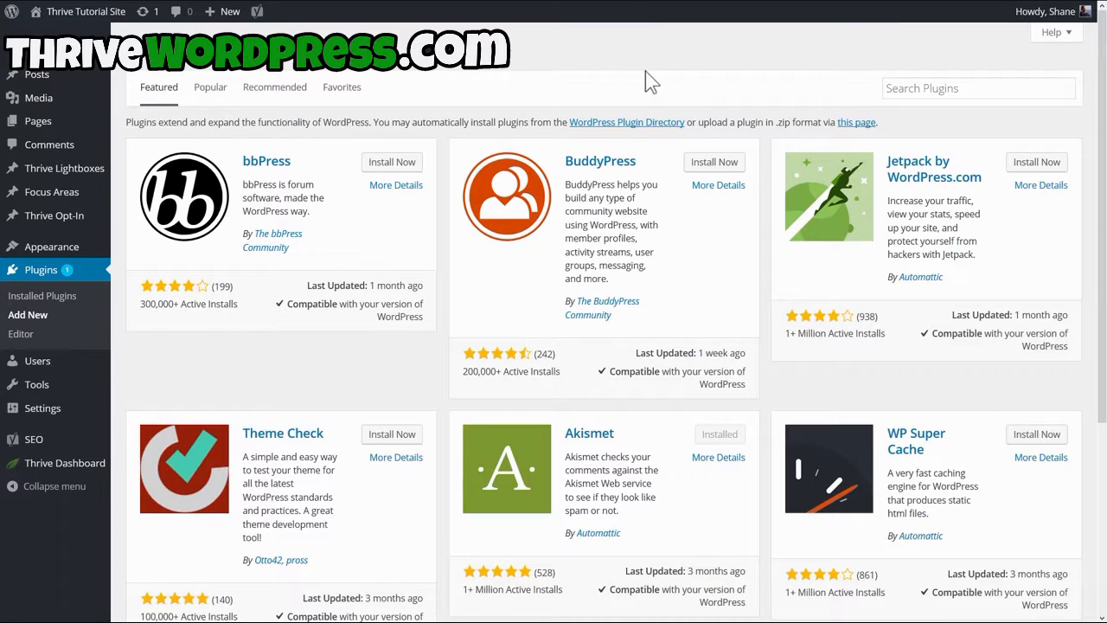
pyautogui.click(937, 89)
pyautogui.write('google')
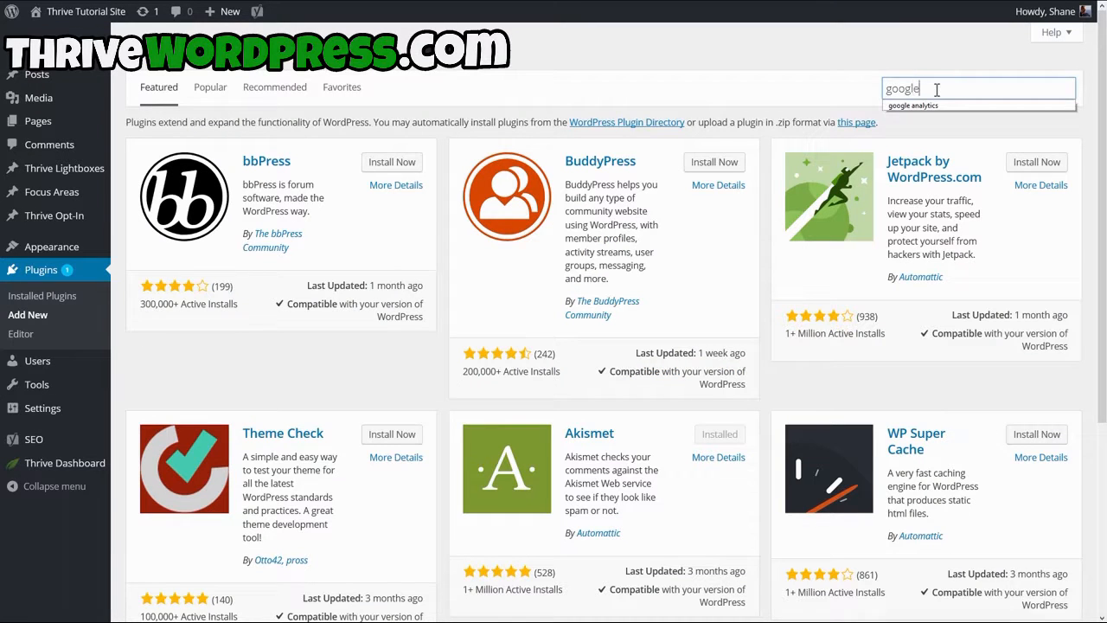
pyautogui.click(960, 107)
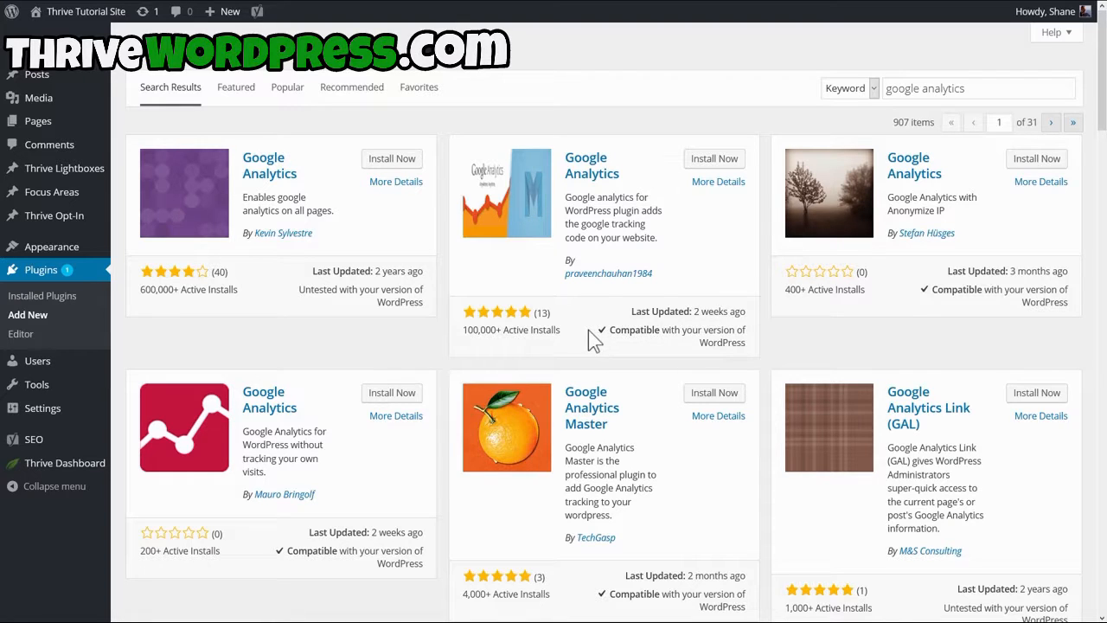
# Install and activate the Google Analytics plugin that has 100,000+ active installs
pyautogui.moveTo(466, 329); pyautogui.dragTo(551, 326)
pyautogui.click(569, 312)
pyautogui.click(715, 159)
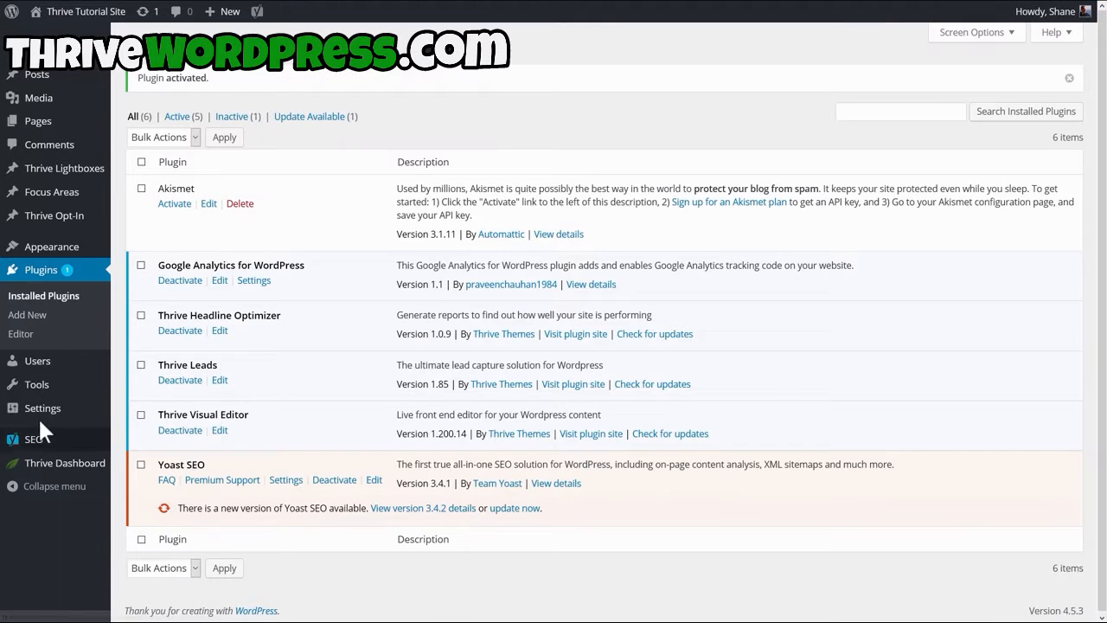
# Open the Google Analytics plugin's settings at the Google Analytics ID field
pyautogui.moveTo(42, 410)
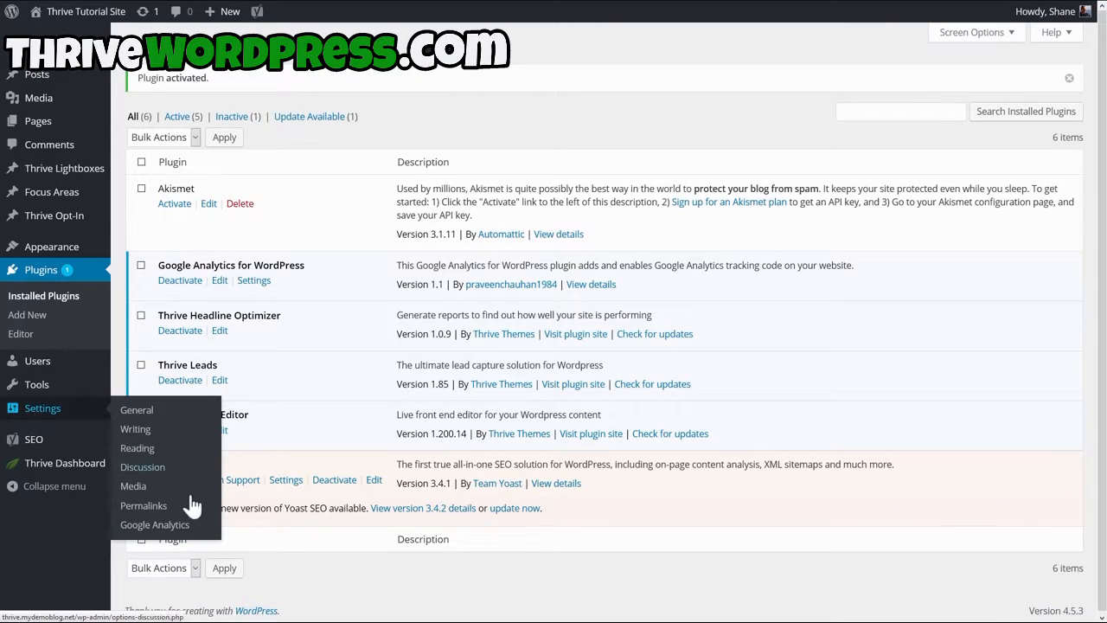
pyautogui.click(155, 524)
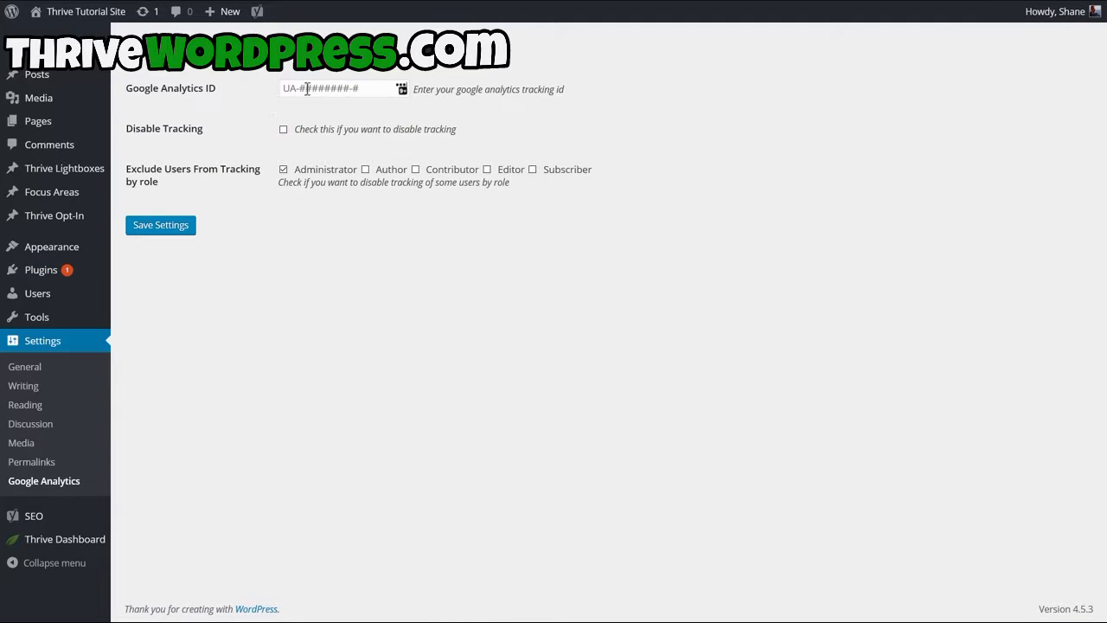
pyautogui.click(307, 89)
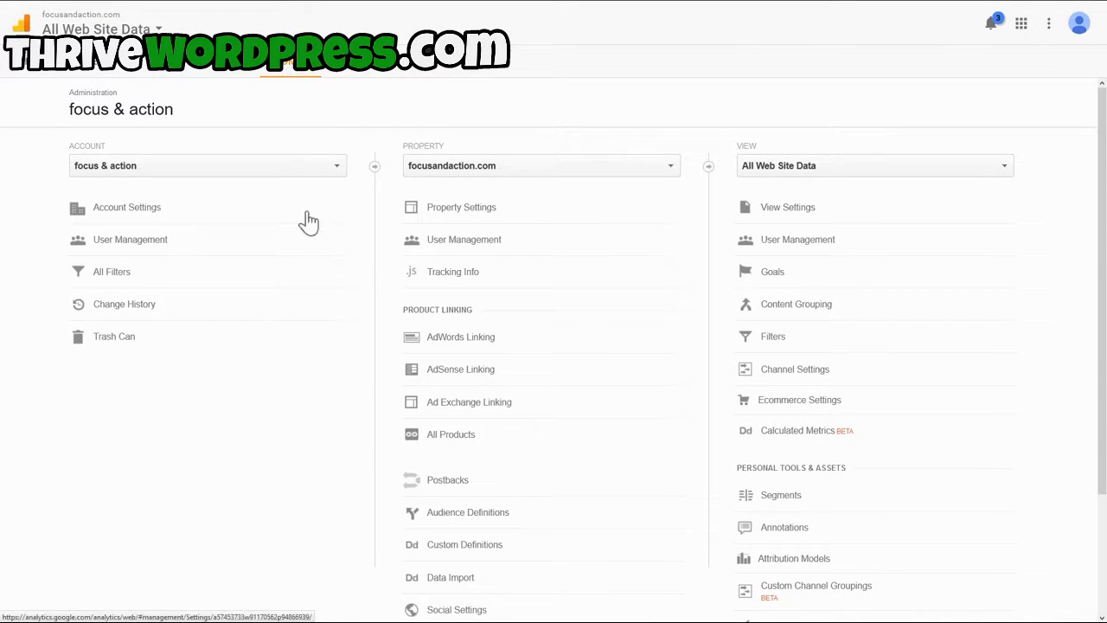
# Switch to Google Analytics and copy the tracking ID of the focusandaction.com property
pyautogui.click(470, 284)
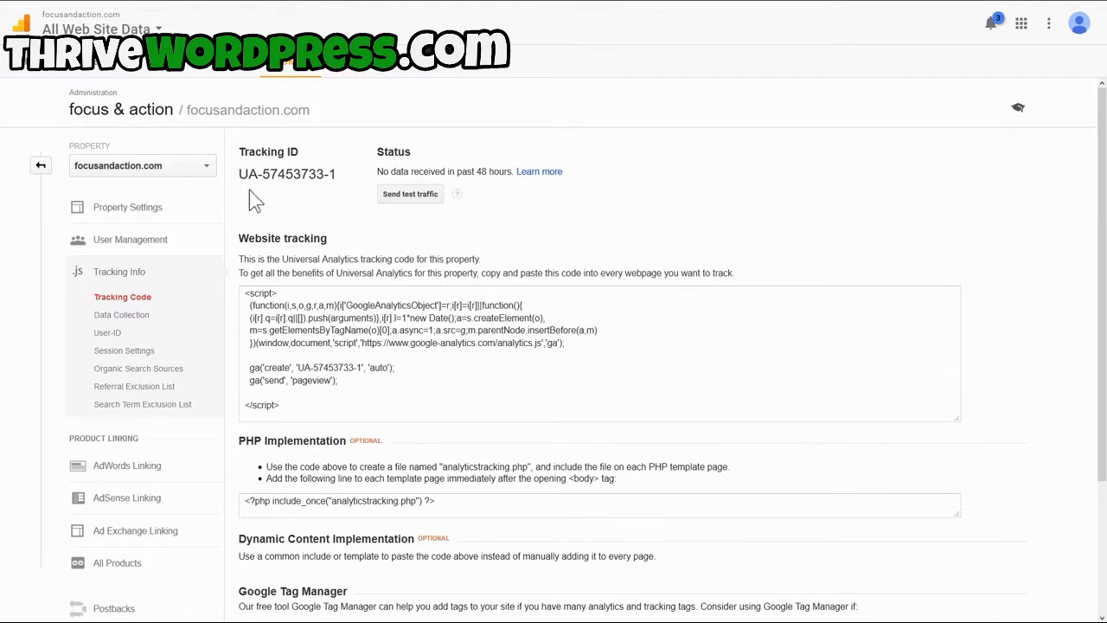
pyautogui.moveTo(243, 174); pyautogui.dragTo(339, 175)
pyautogui.hotkey('ctrl', 'c')
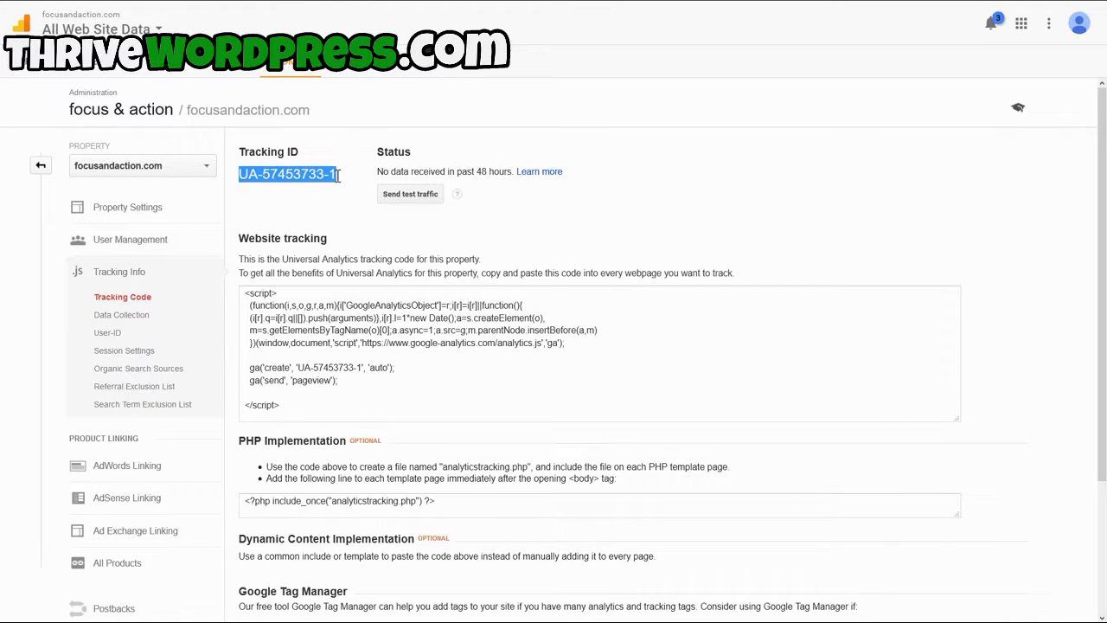
# Paste the copied tracking ID into the WordPress plugin's Google Analytics ID field and toggle the tracking exclusion for administrators
pyautogui.moveTo(350, 3)
pyautogui.click(214, 5)
pyautogui.click(366, 88)
pyautogui.hotkey('ctrl', 'v')
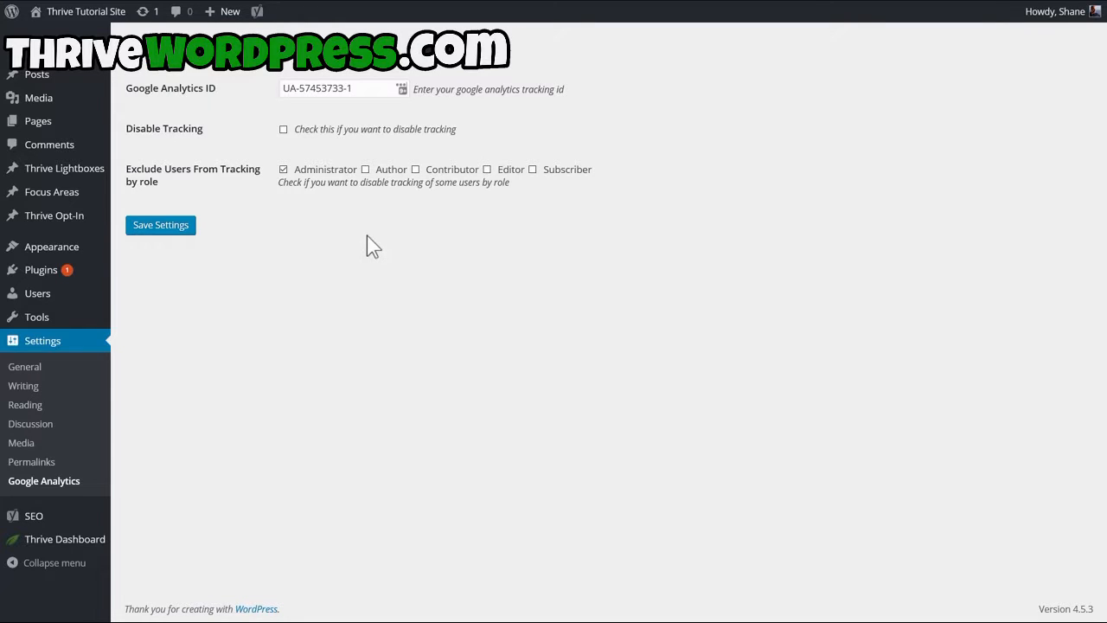
pyautogui.click(284, 177)
pyautogui.click(283, 171)
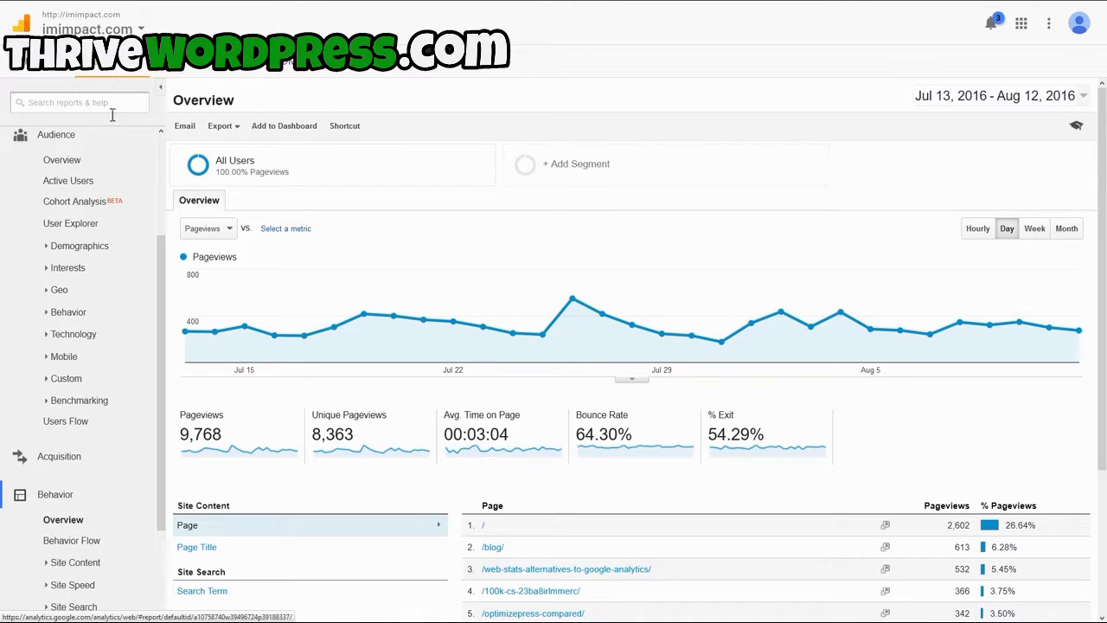
# Create a new content experiment for imimpact.com in Google Analytics and name it "Video Test Demo"
pyautogui.scroll(-3, 116, 329)
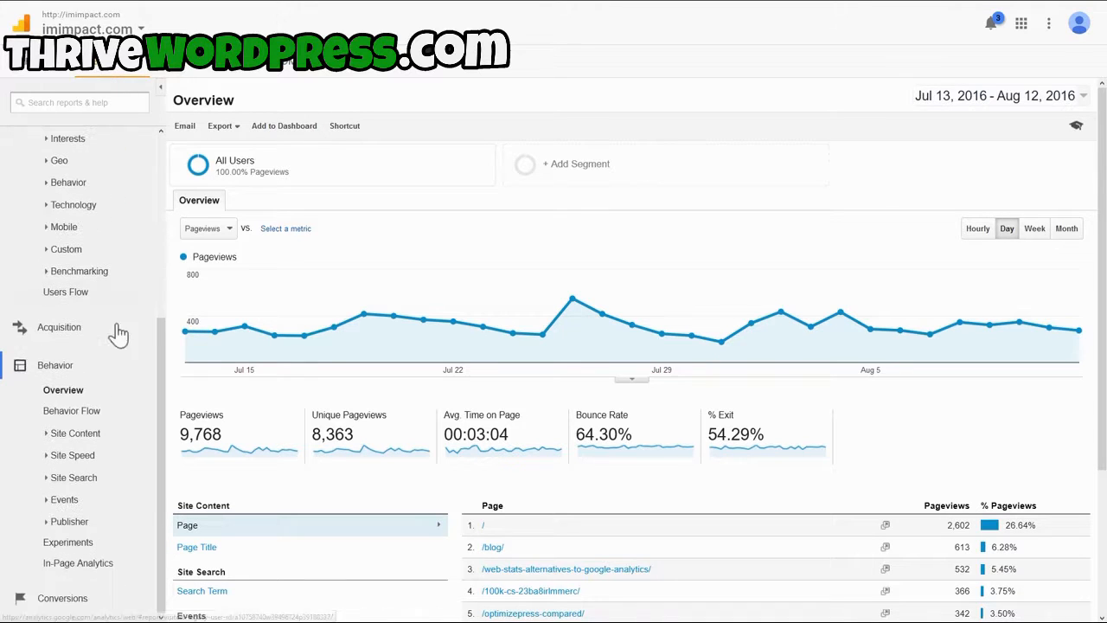
pyautogui.click(71, 543)
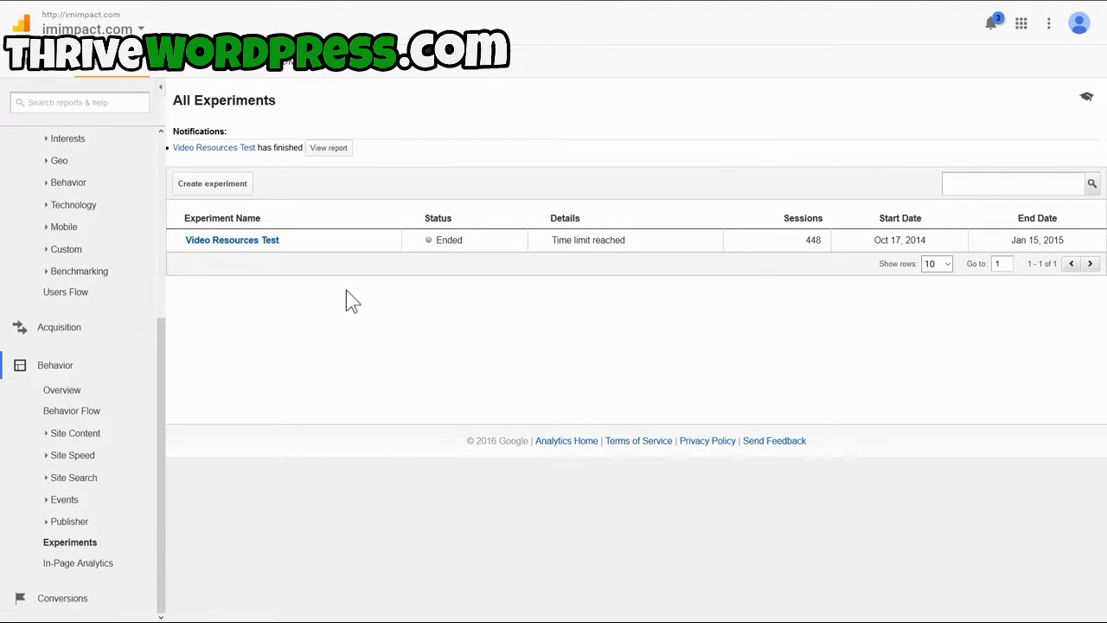
pyautogui.click(247, 197)
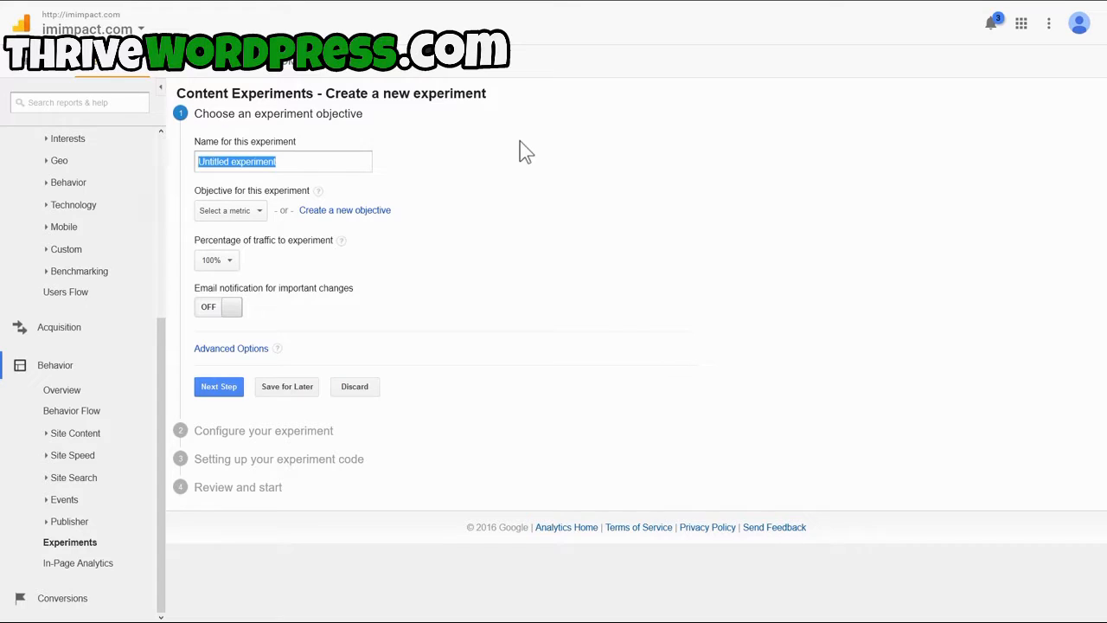
pyautogui.write('Video Test')
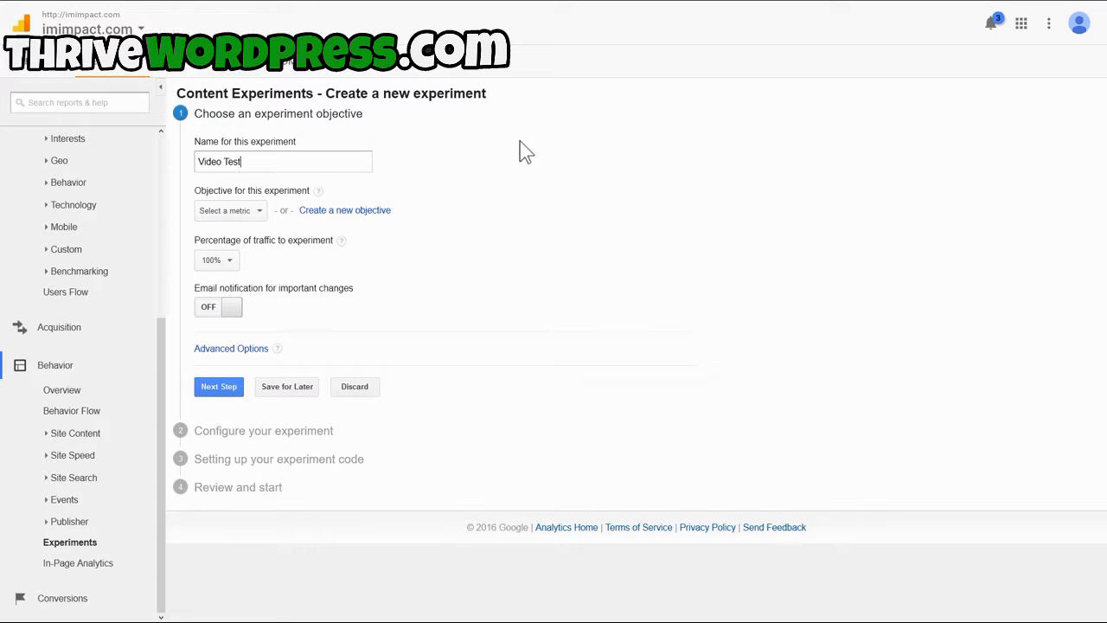
pyautogui.write(' DEm')
pyautogui.press('BackSpace')
pyautogui.press('BackSpace')
pyautogui.write('emo')
# Create a new objective for the experiment named "Demo Goal" with the Destination type and continue to its goal details
pyautogui.moveTo(204, 189); pyautogui.dragTo(284, 191)
pyautogui.click(290, 191)
pyautogui.click(339, 216)
pyautogui.click(430, 187)
pyautogui.write('D')
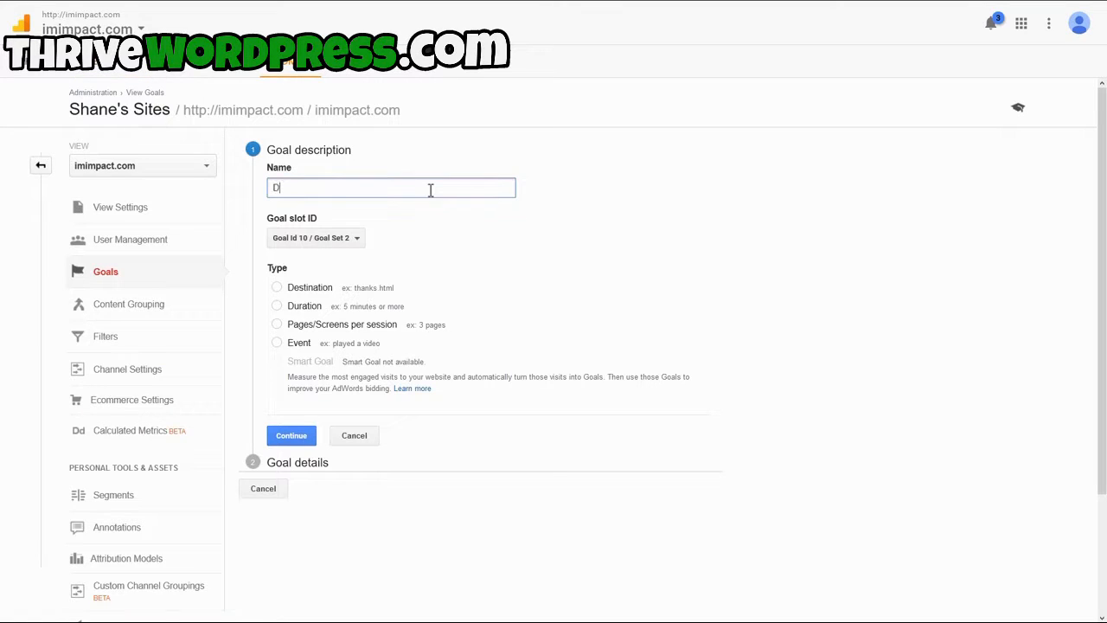
pyautogui.write('emo Goal')
pyautogui.click(277, 287)
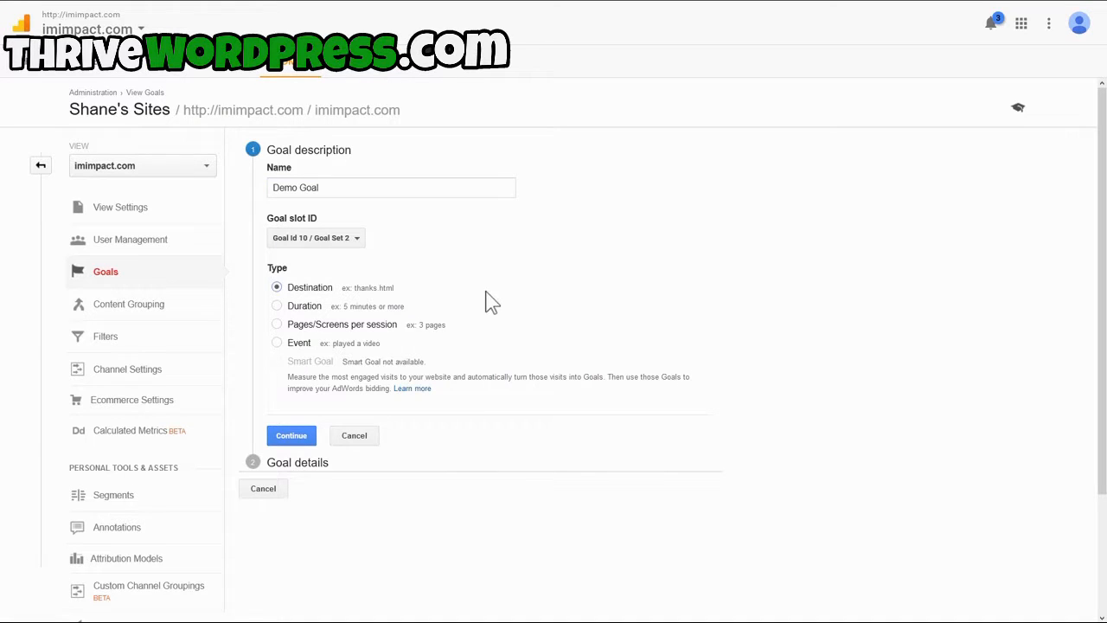
pyautogui.scroll(-1, 487, 294)
pyautogui.click(307, 408)
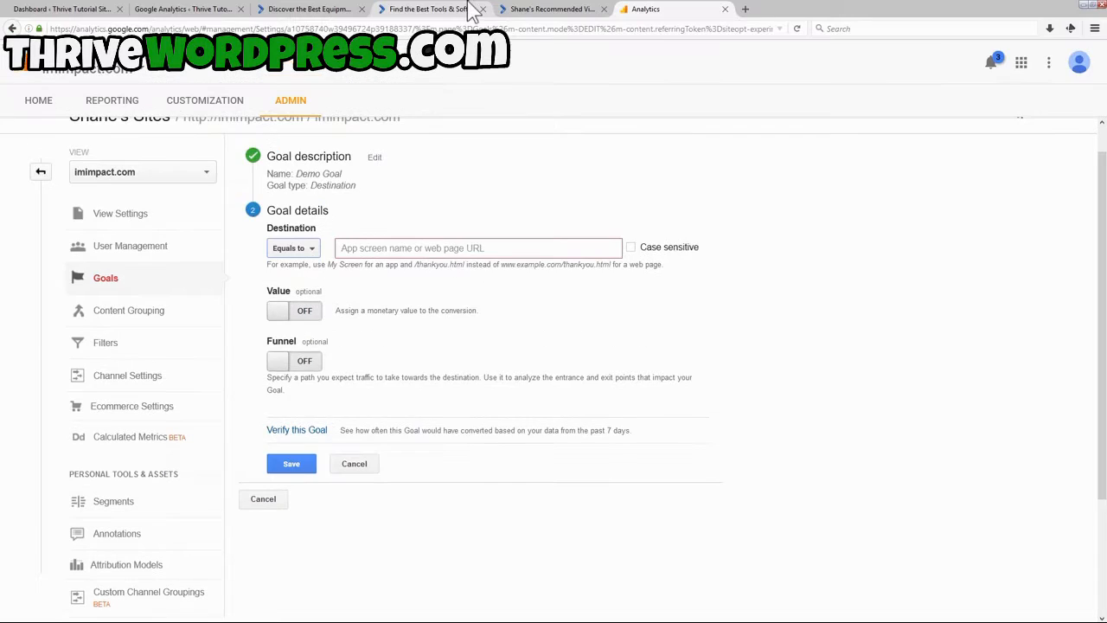
pyautogui.click(448, 10)
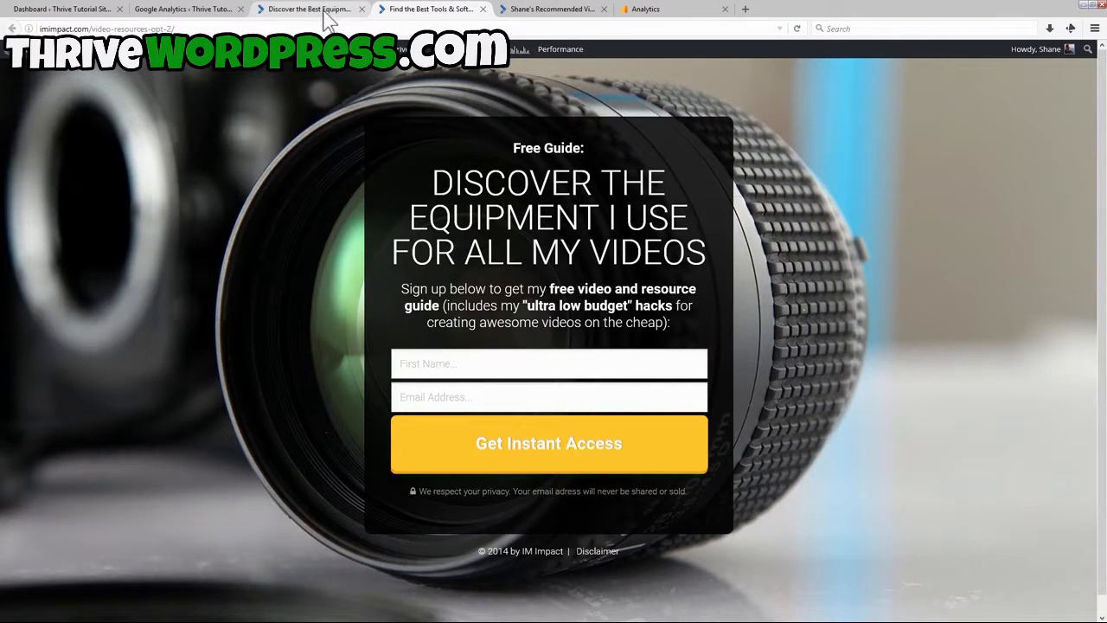
pyautogui.click(308, 10)
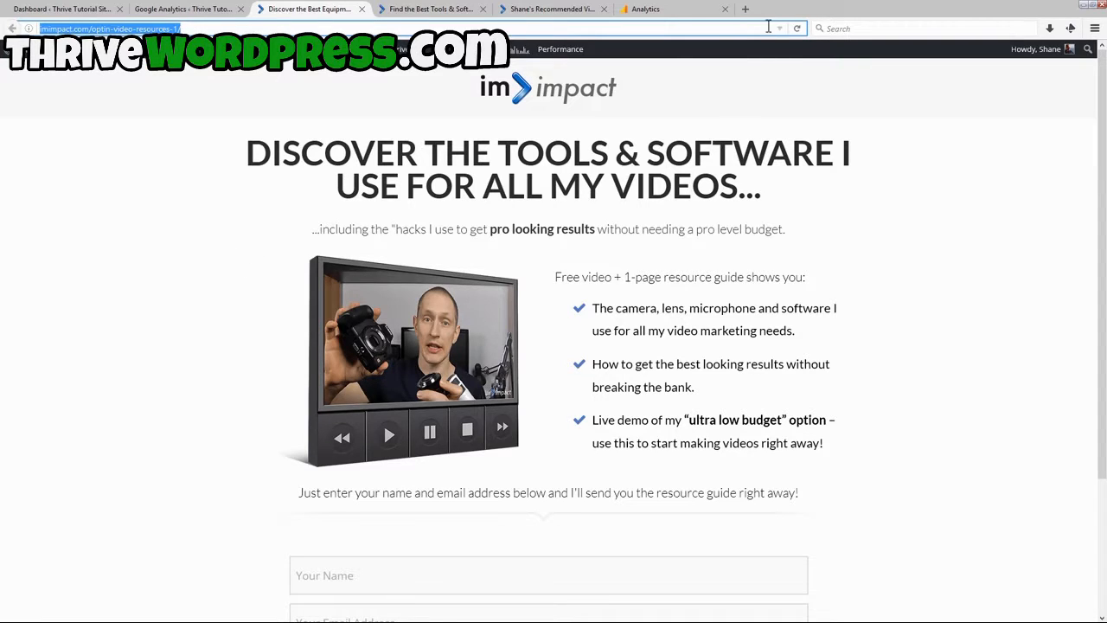
pyautogui.click(649, 9)
pyautogui.click(378, 213)
pyautogui.write('http://imimpact.com/optin-video-resources-1/')
pyautogui.click(387, 251)
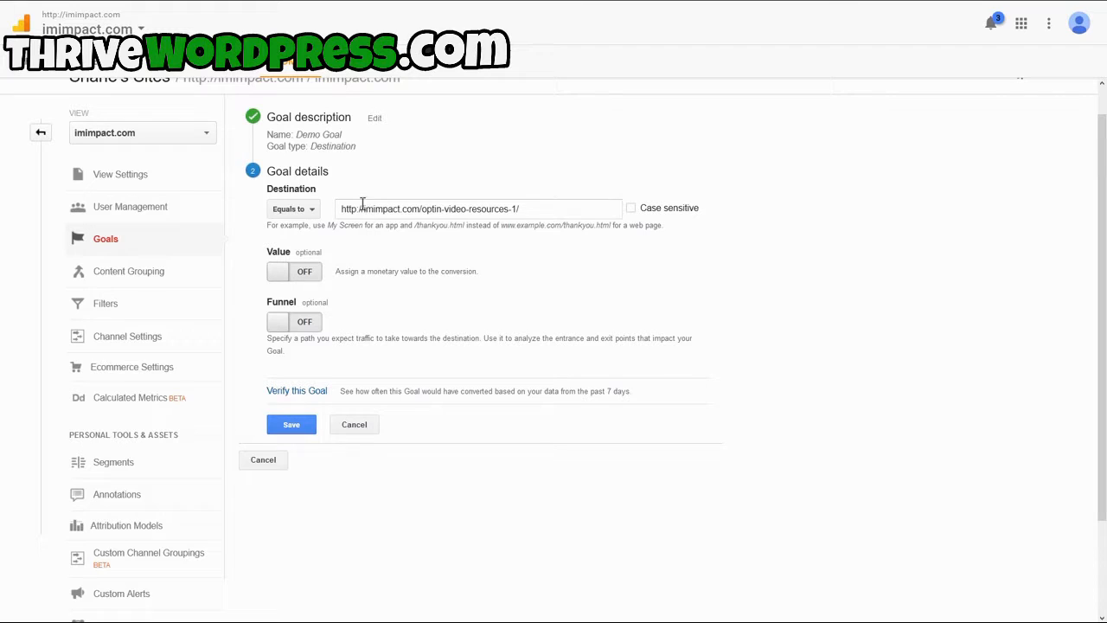
# Set the destination match to Begins with and strip the domain, leaving /optin-video-resources-1/
pyautogui.click(304, 208)
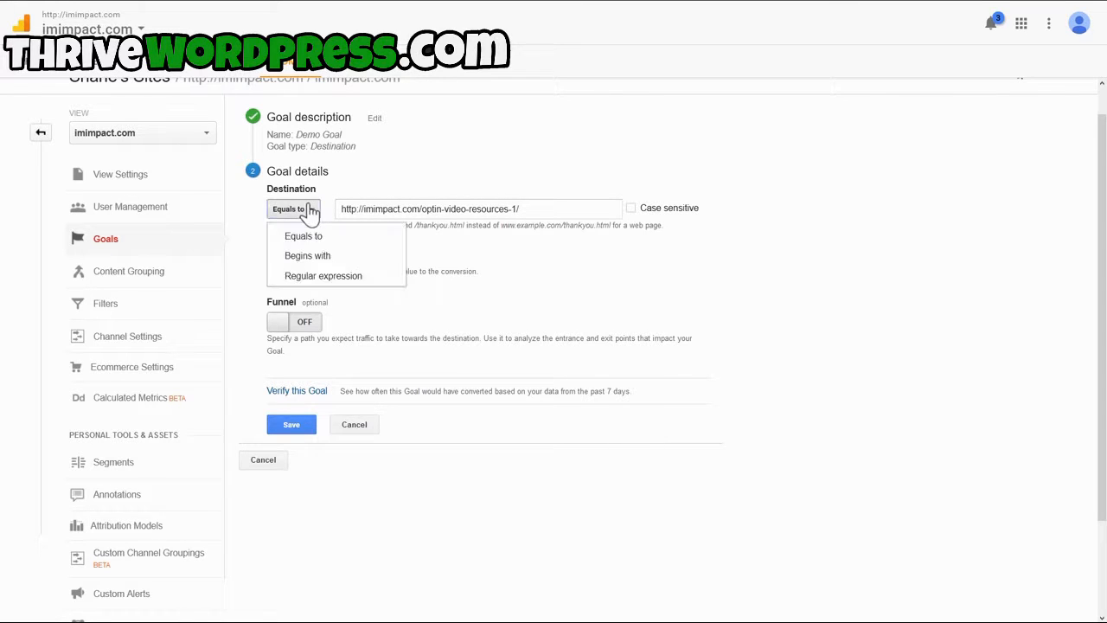
pyautogui.click(308, 256)
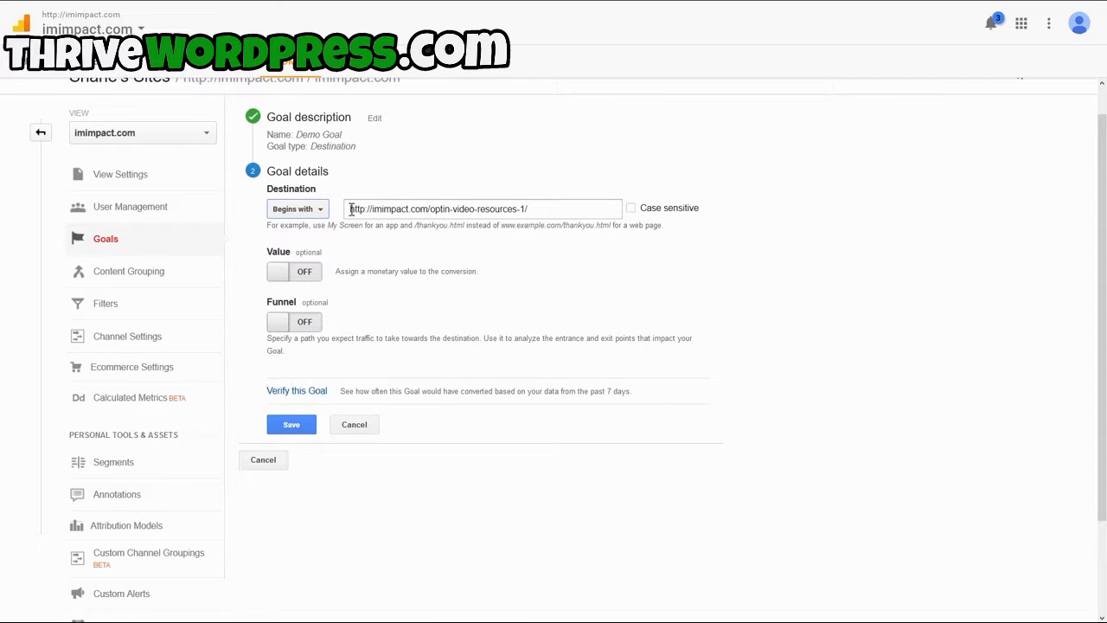
pyautogui.click(428, 209)
pyautogui.moveTo(393, 214); pyautogui.dragTo(265, 219)
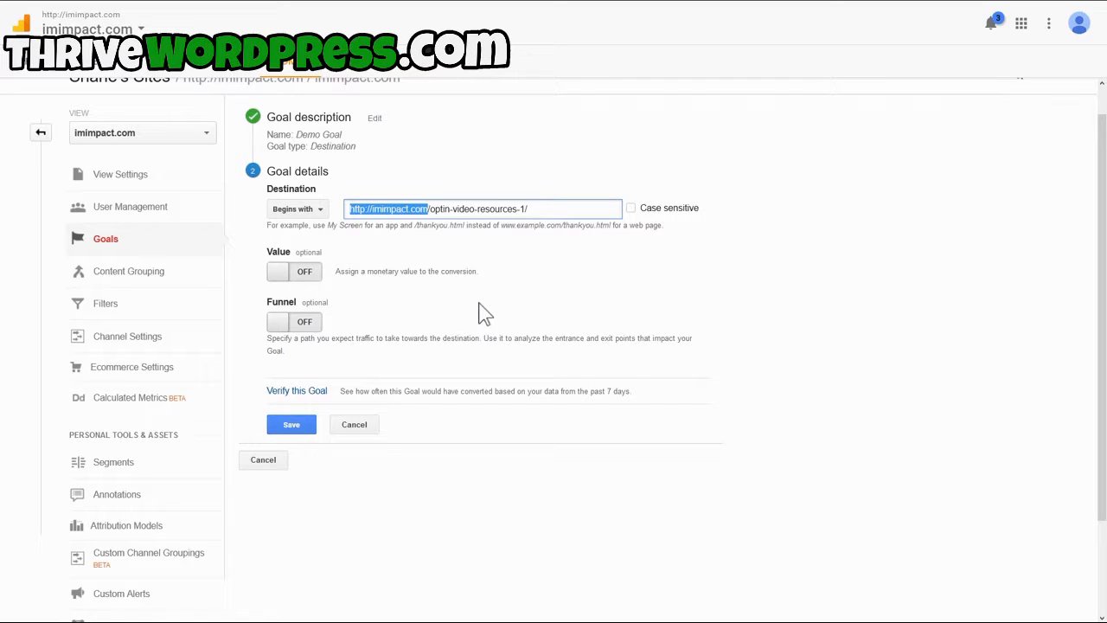
pyautogui.press('BackSpace')
pyautogui.click(450, 235)
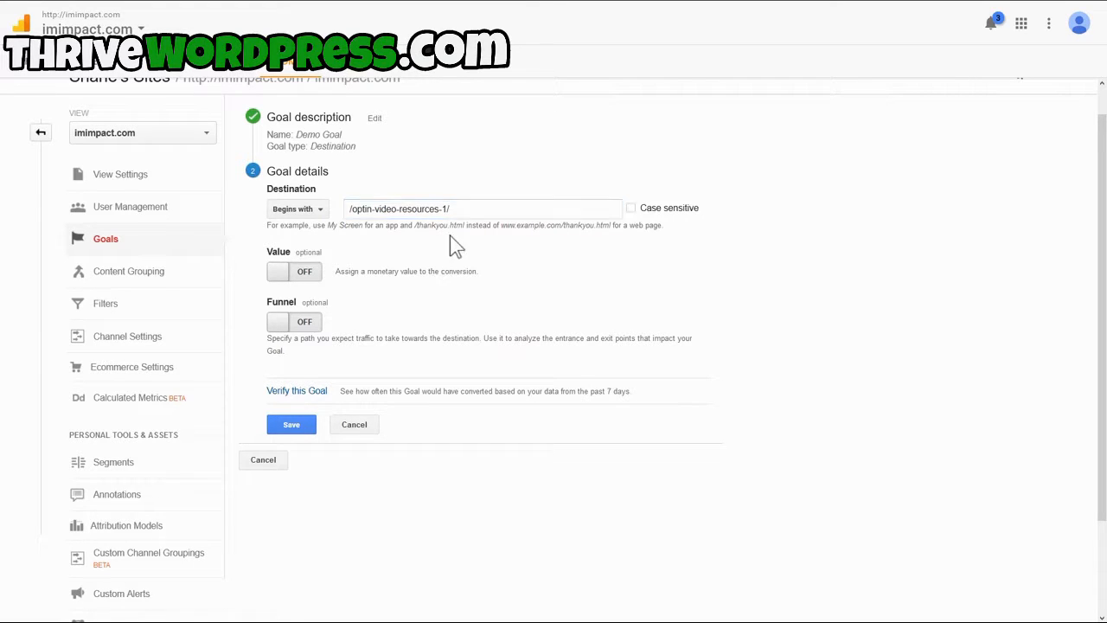
# Review the destination's match types and path, and the goal's value, funnel and verification options
pyautogui.click(304, 212)
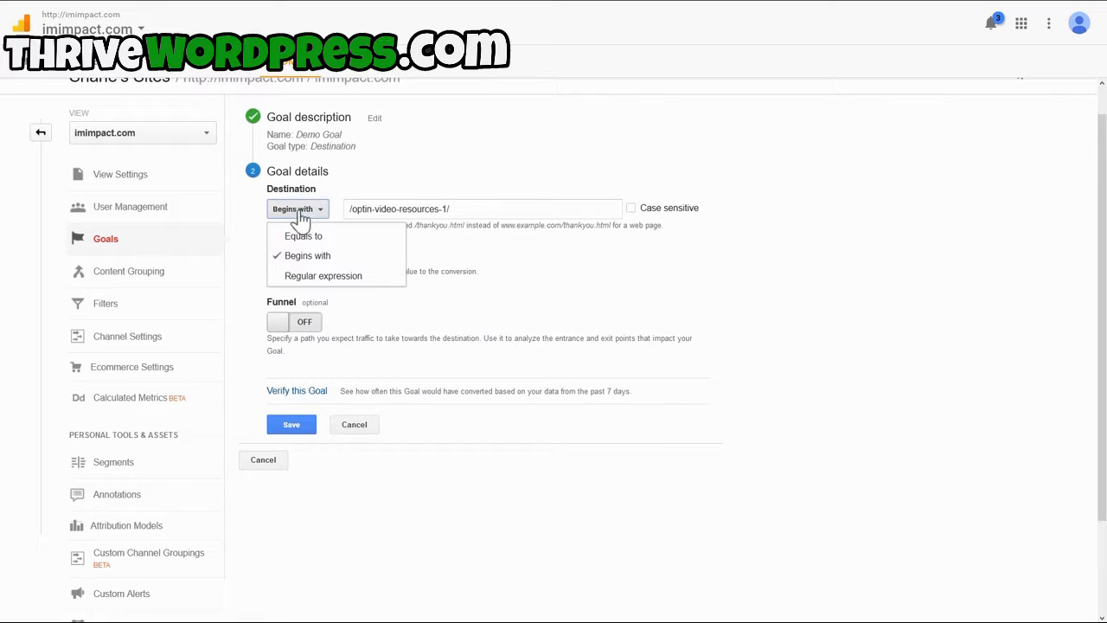
pyautogui.click(490, 213)
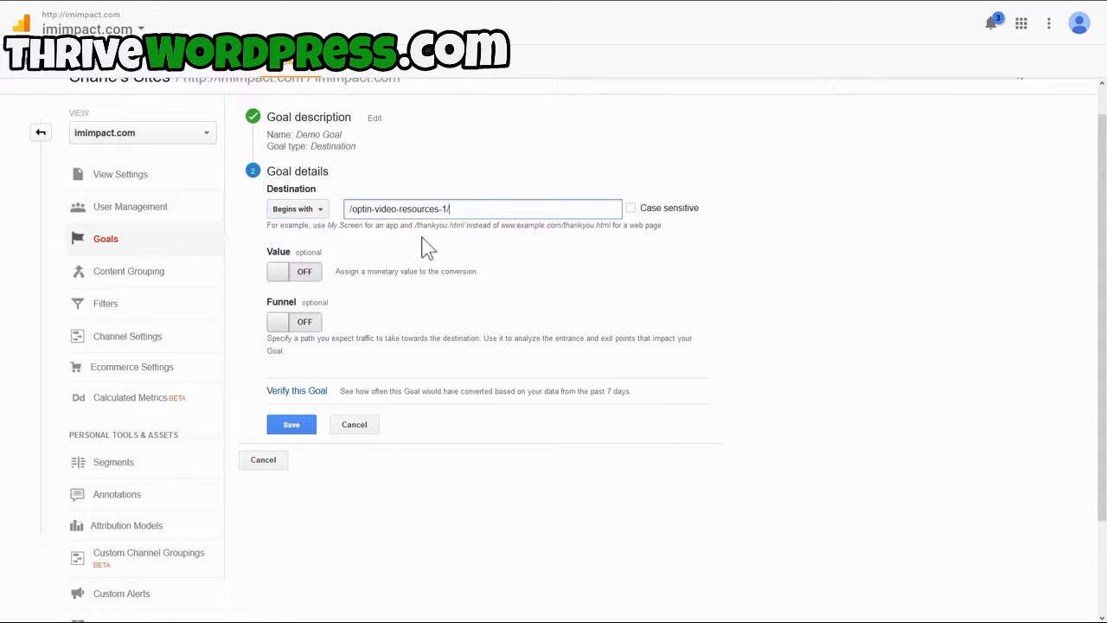
pyautogui.moveTo(466, 210); pyautogui.dragTo(330, 208)
pyautogui.click(464, 212)
pyautogui.click(313, 211)
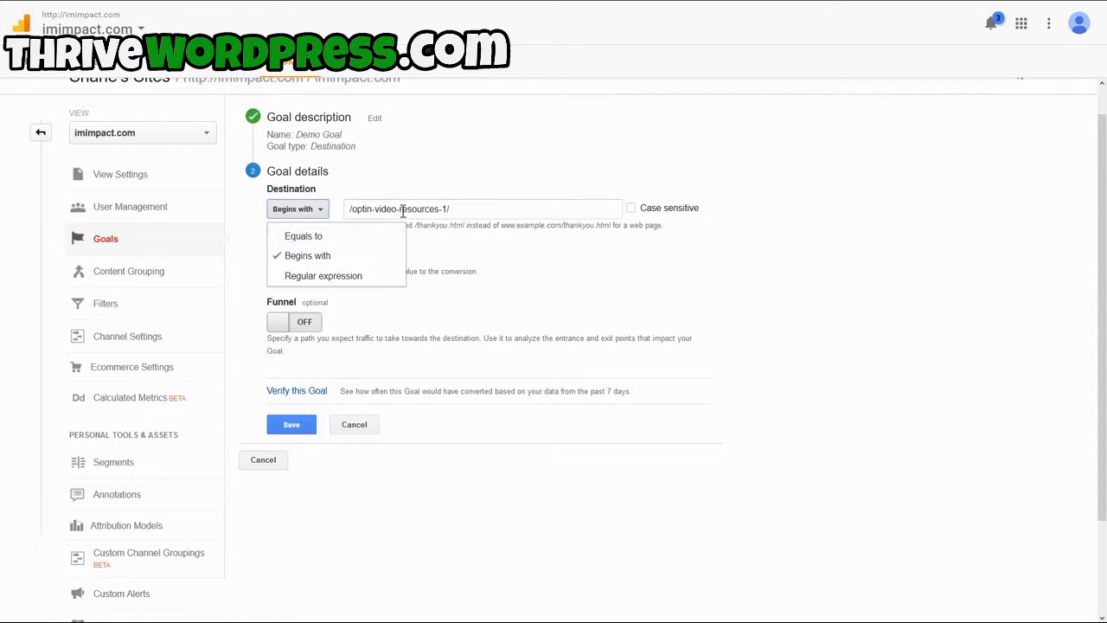
pyautogui.click(402, 209)
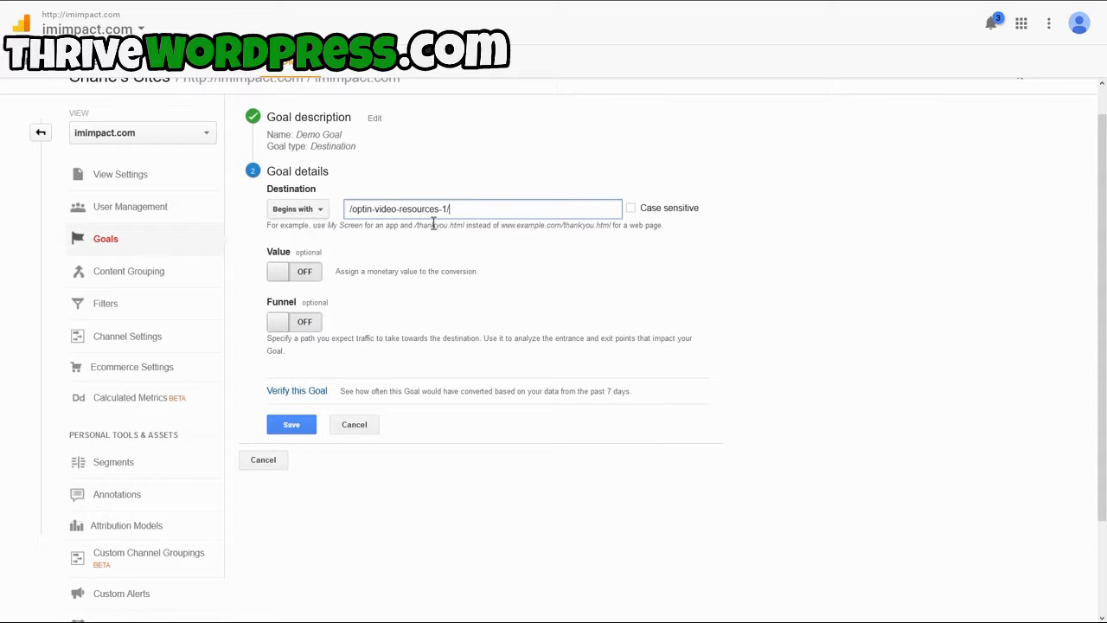
pyautogui.moveTo(500, 210); pyautogui.dragTo(351, 210)
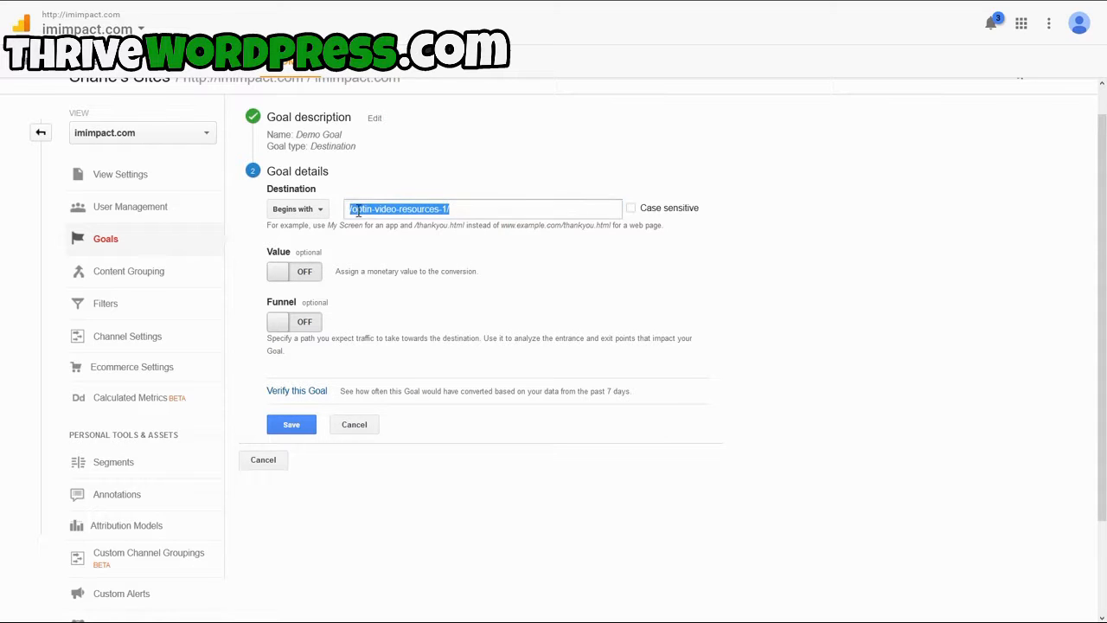
pyautogui.click(521, 212)
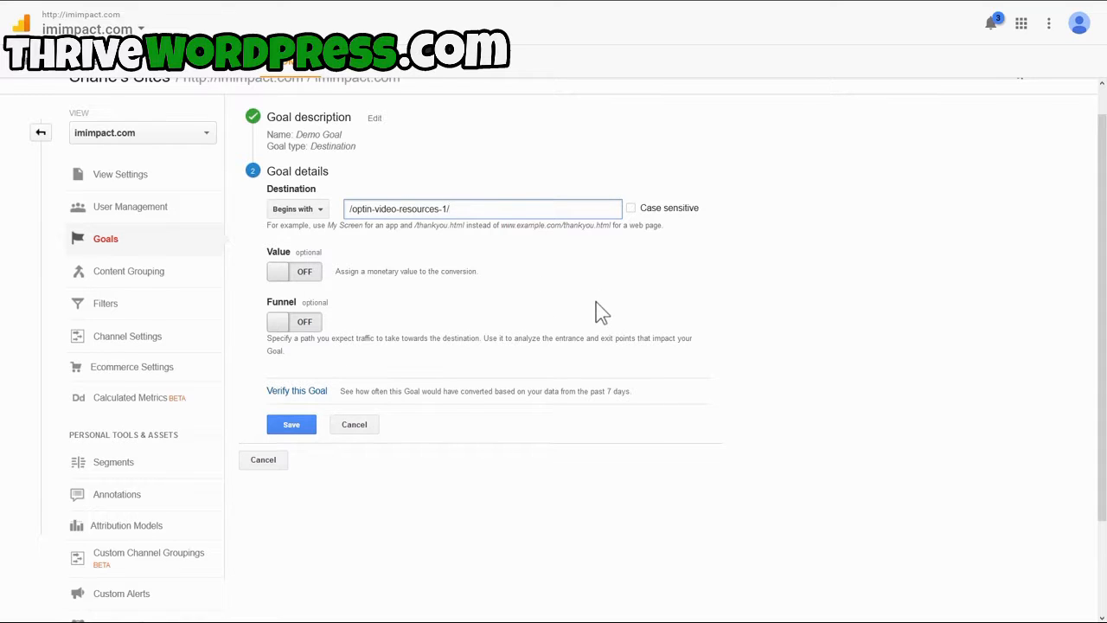
pyautogui.scroll(-1, 597, 302)
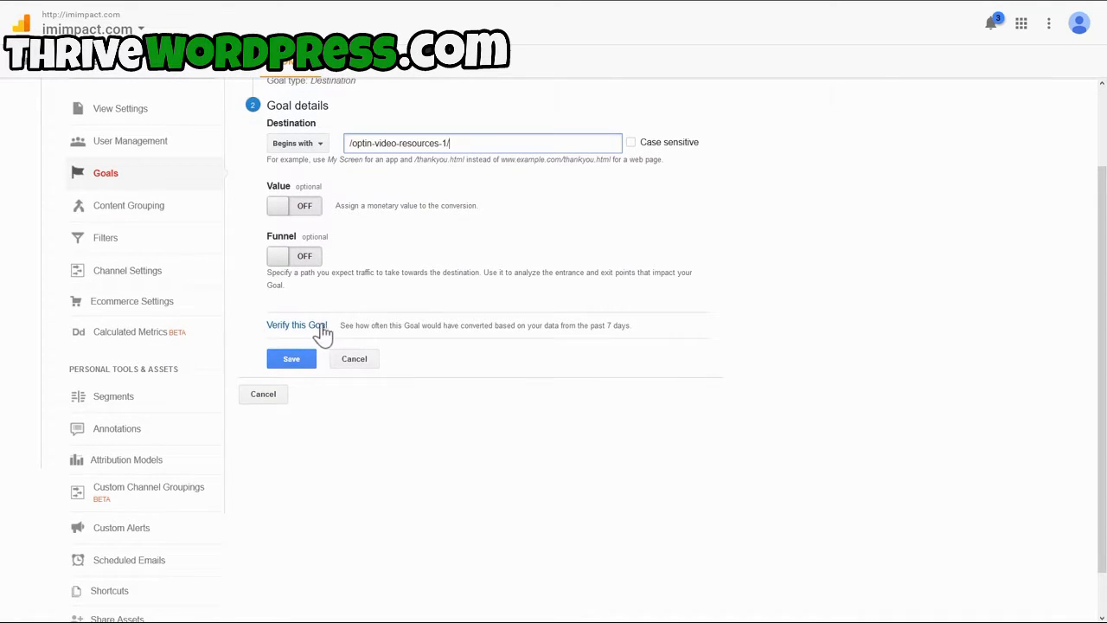
pyautogui.click(470, 331)
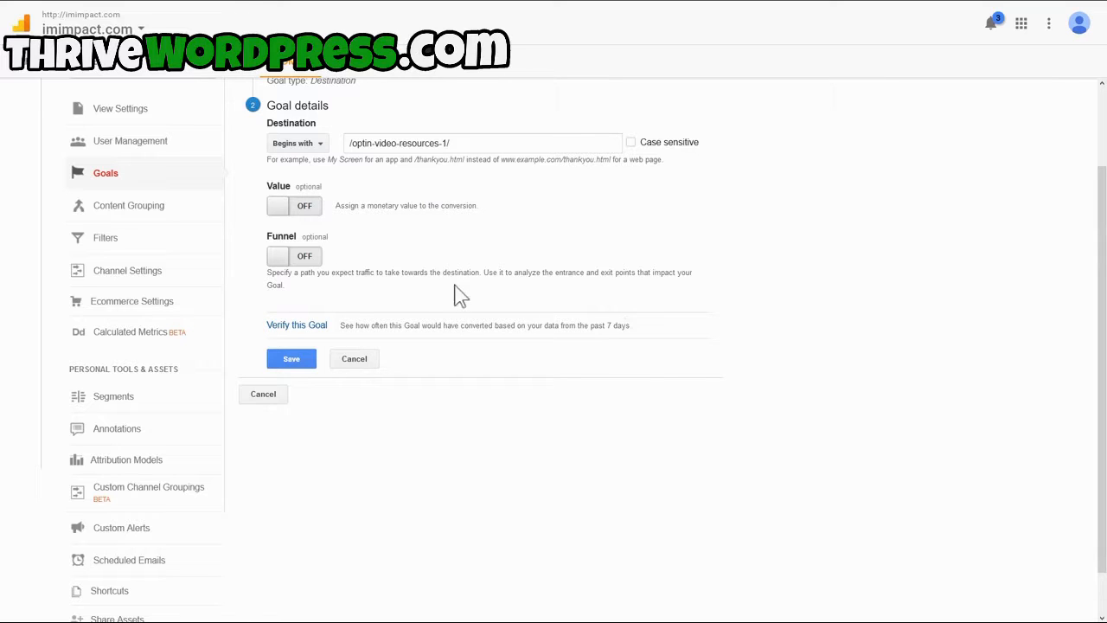
# Verify the Demo Goal against the past 7 days of data, review its projected conversion rate, and save the goal
pyautogui.click(309, 327)
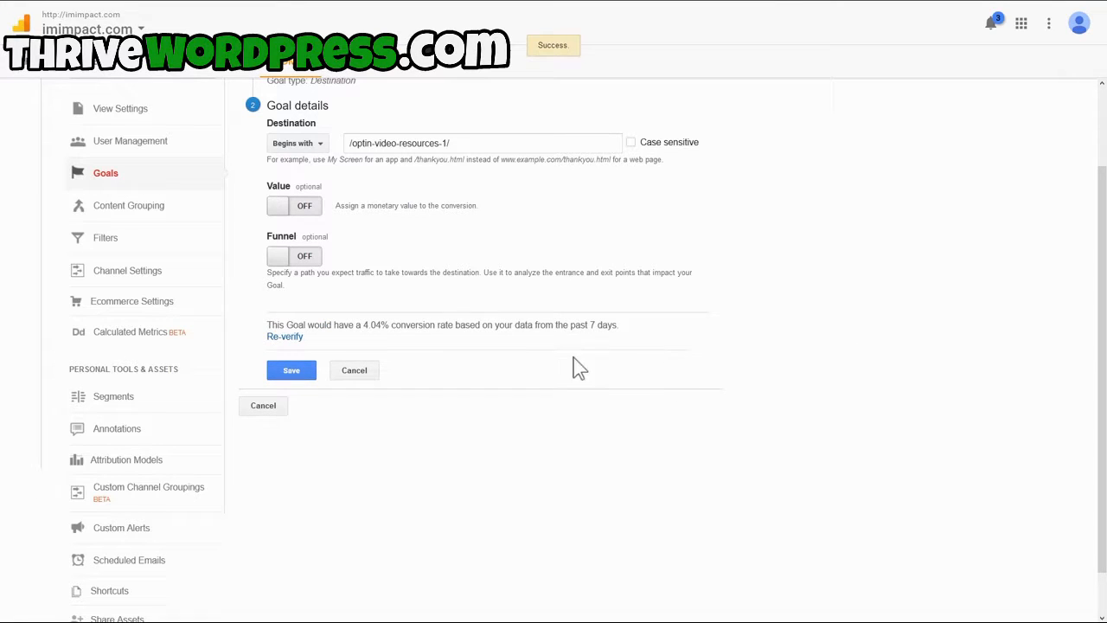
pyautogui.moveTo(334, 325); pyautogui.dragTo(597, 327)
pyautogui.click(617, 329)
pyautogui.moveTo(293, 325); pyautogui.dragTo(515, 327)
pyautogui.click(522, 325)
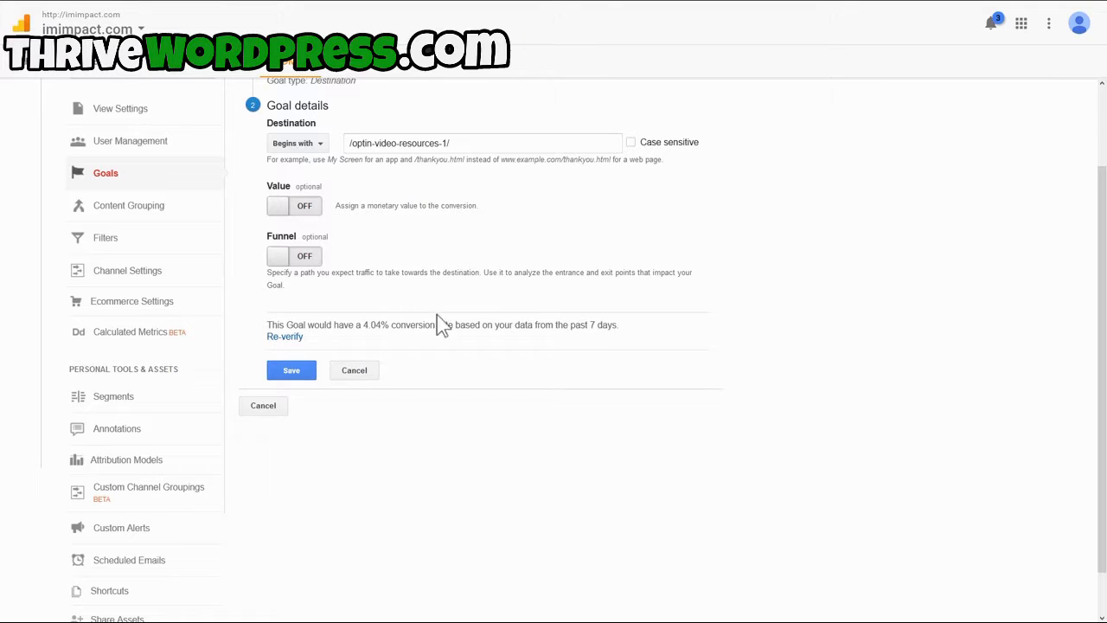
pyautogui.click(292, 374)
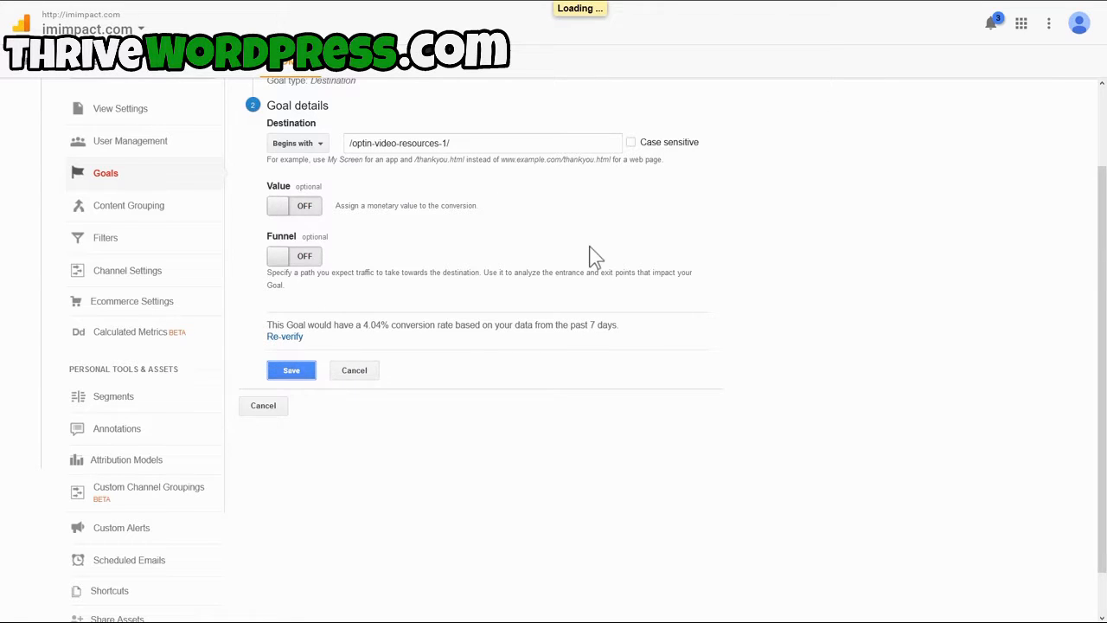
# Return to the Behavior reports' experiments list and reopen the Video Test Demo experiment
pyautogui.click(118, 69)
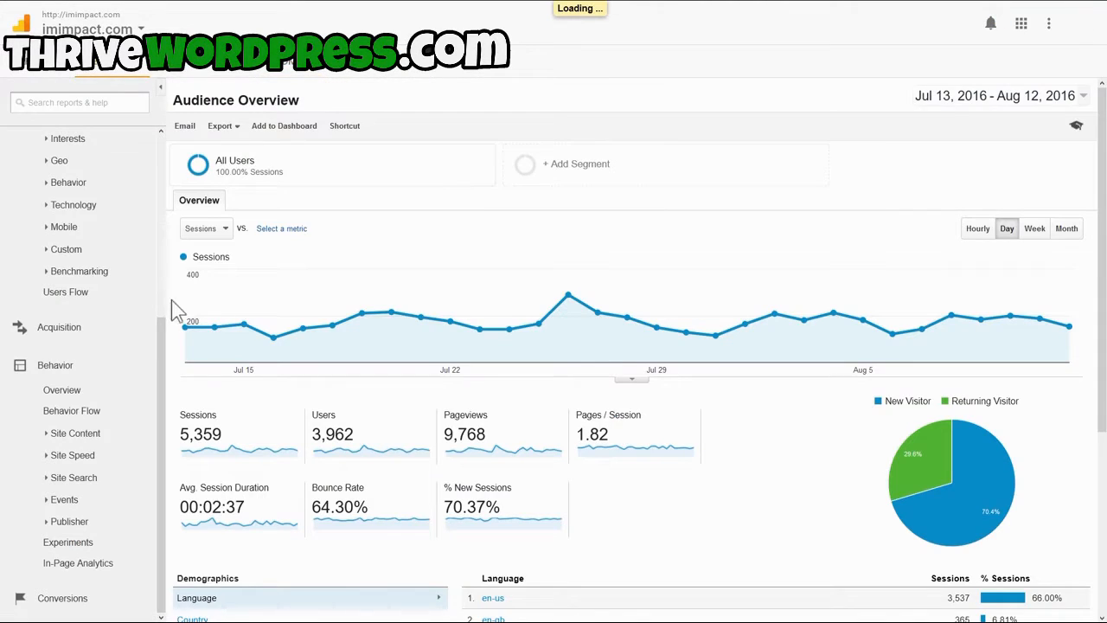
pyautogui.scroll(-2, 173, 312)
pyautogui.click(69, 543)
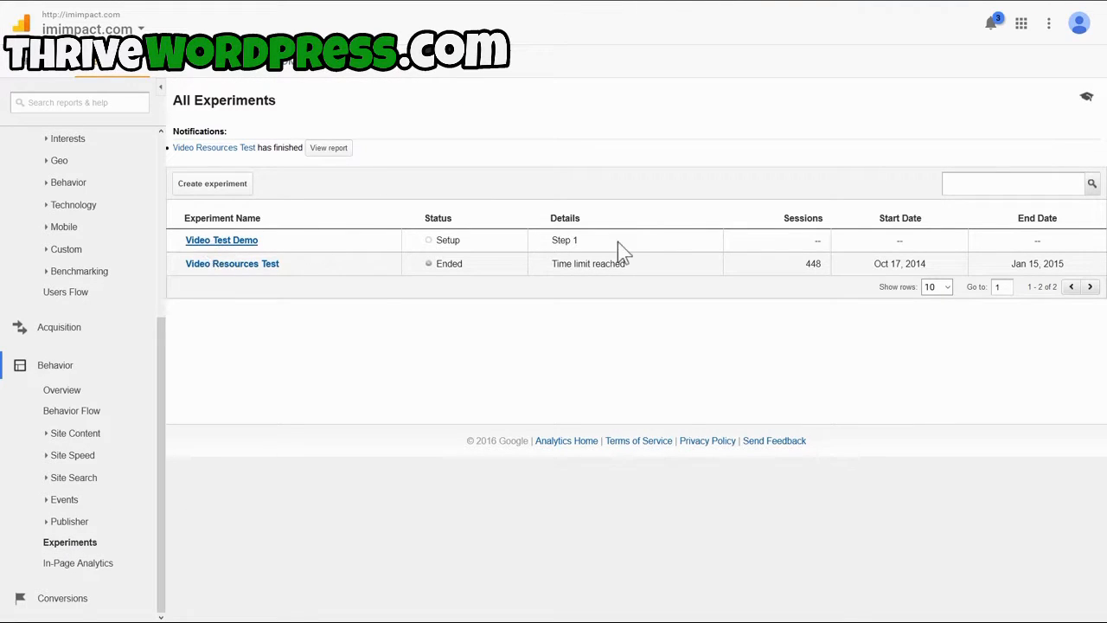
pyautogui.click(235, 242)
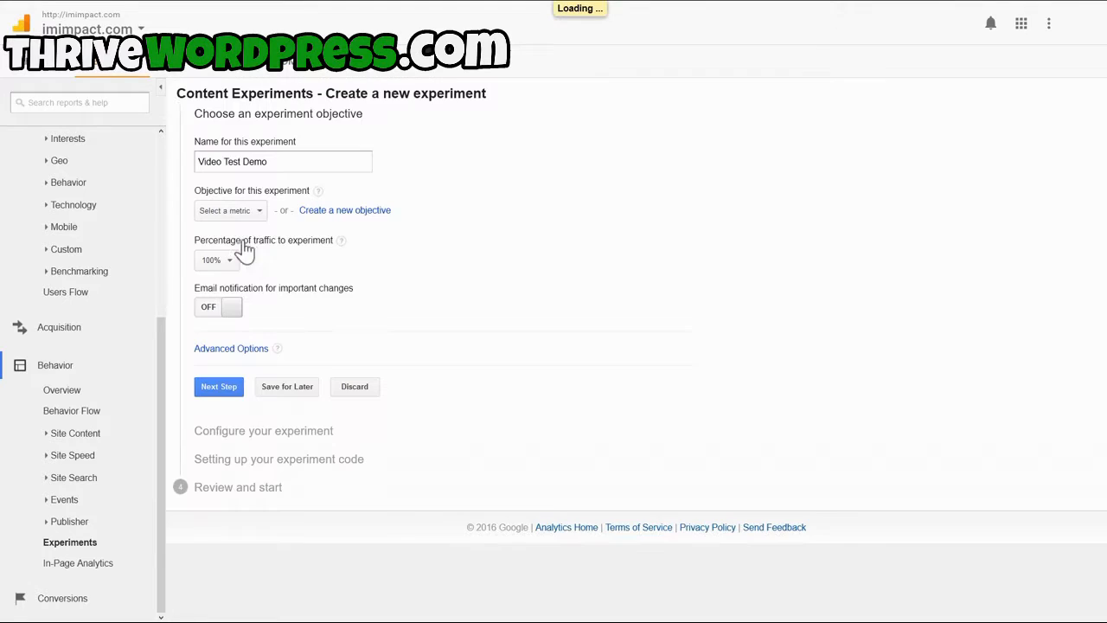
# Set the experiment's objective to Demo Goal (Goal 10 Completions) from Goal Set 2
pyautogui.click(255, 214)
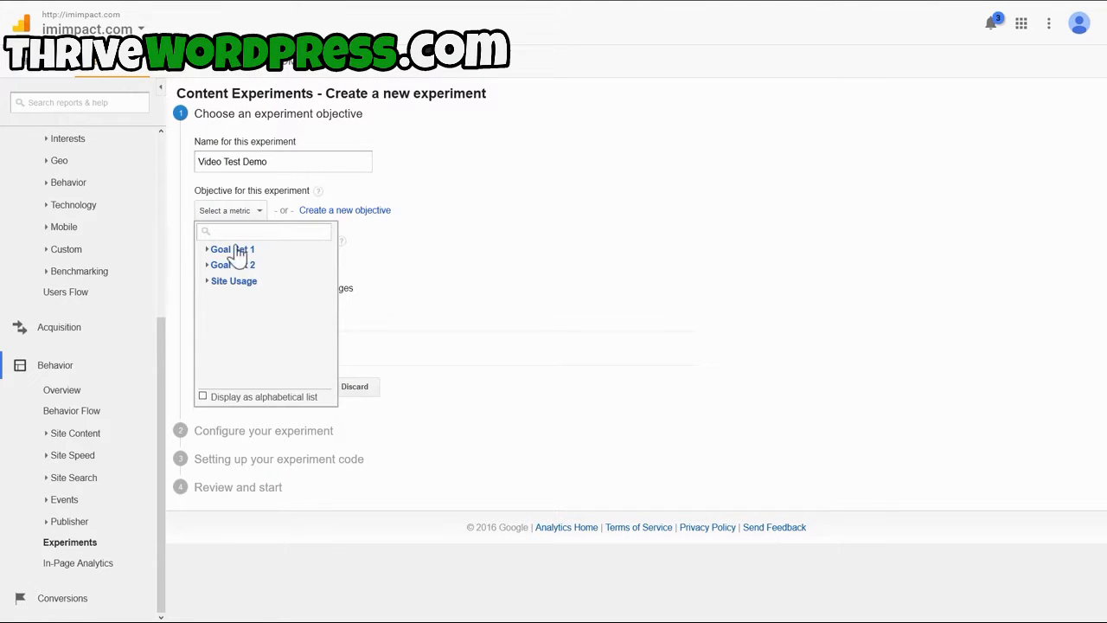
pyautogui.click(207, 251)
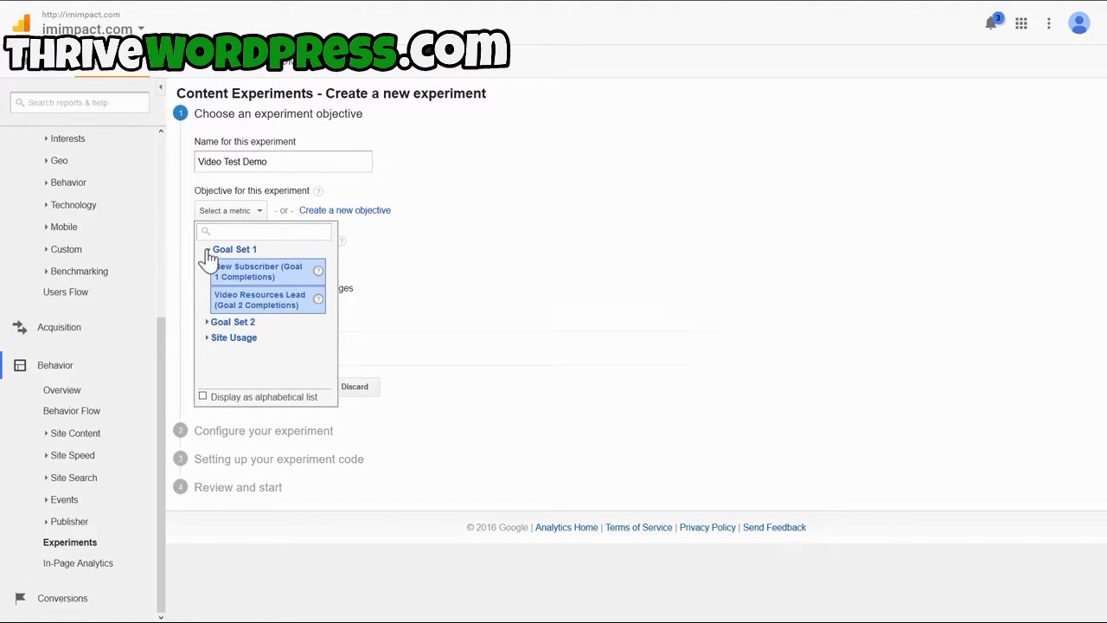
pyautogui.click(211, 321)
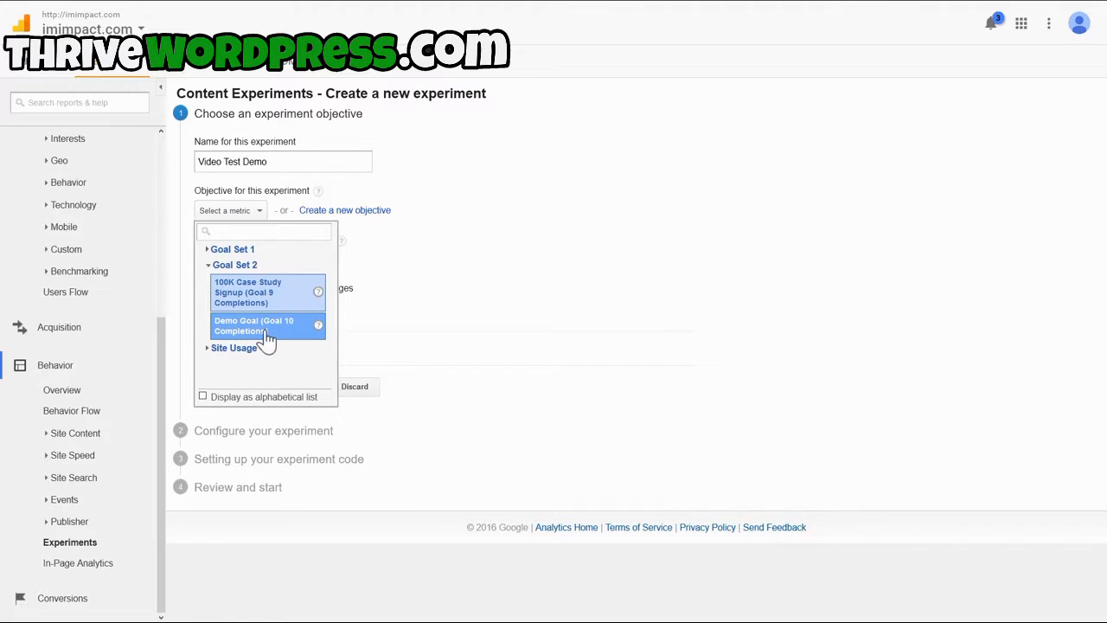
pyautogui.click(210, 267)
pyautogui.click(209, 250)
pyautogui.click(208, 250)
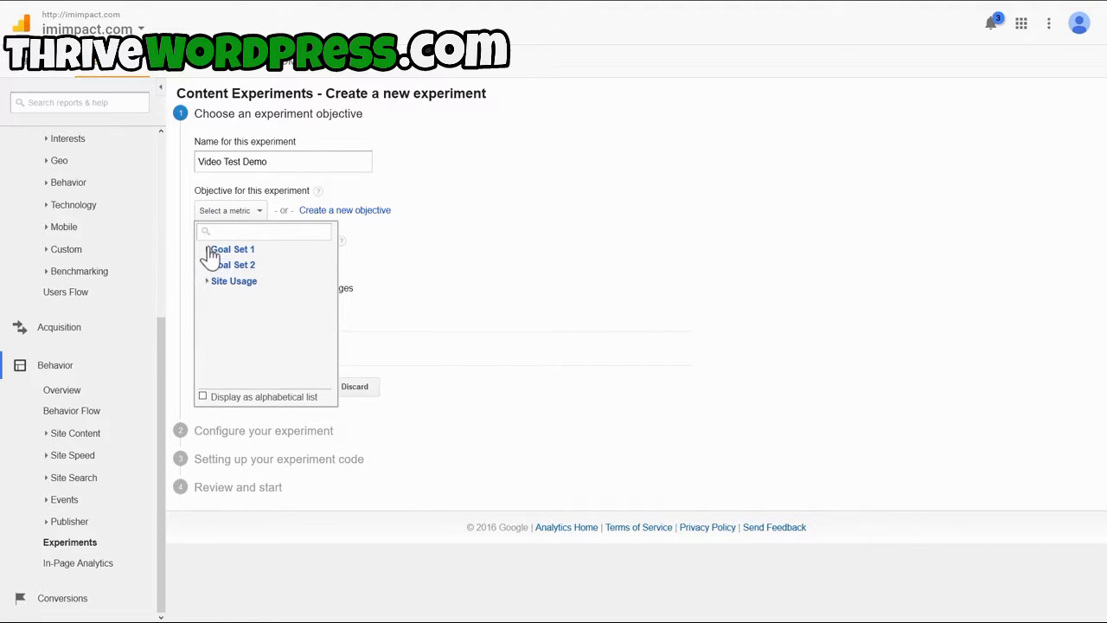
pyautogui.click(211, 267)
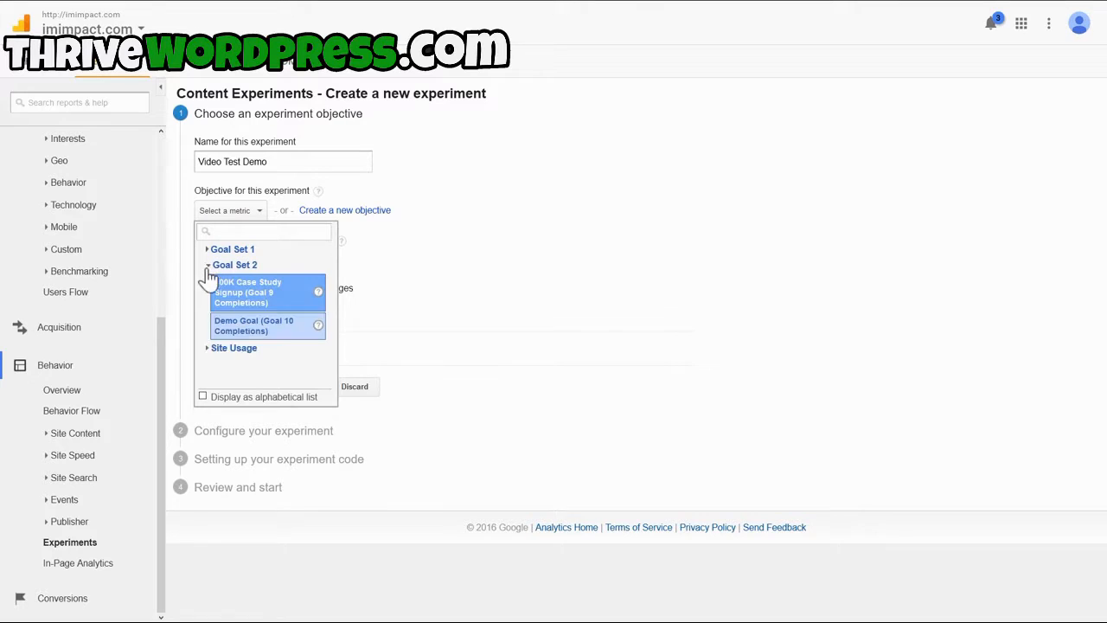
pyautogui.click(244, 333)
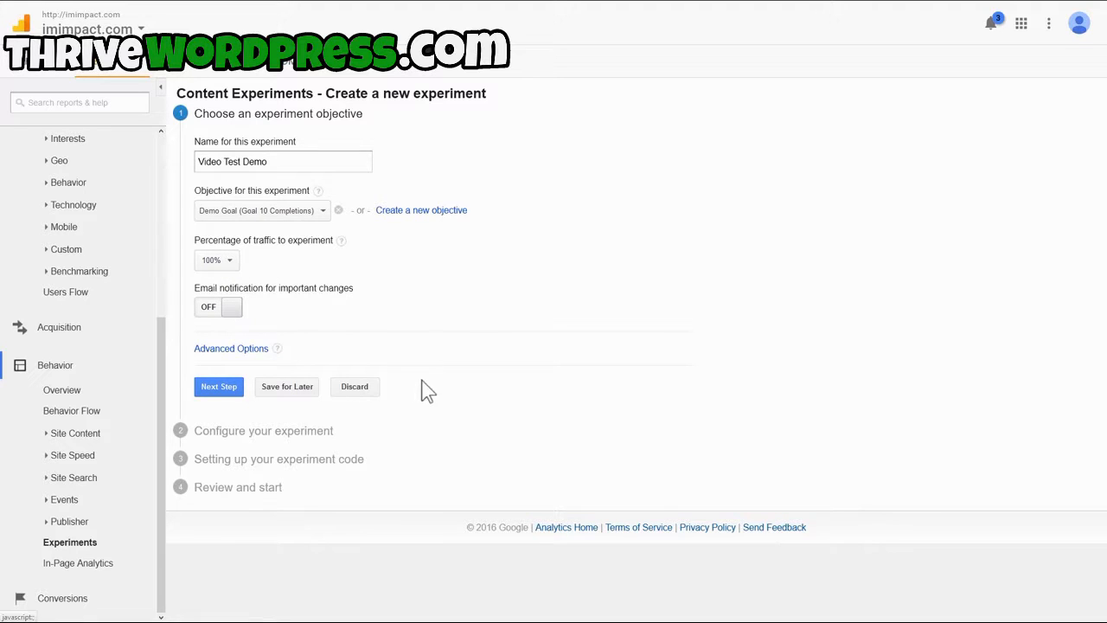
# Enable even traffic distribution across all variants in the advanced options and continue to the experiment configuration
pyautogui.click(212, 348)
pyautogui.scroll(-1, 366, 309)
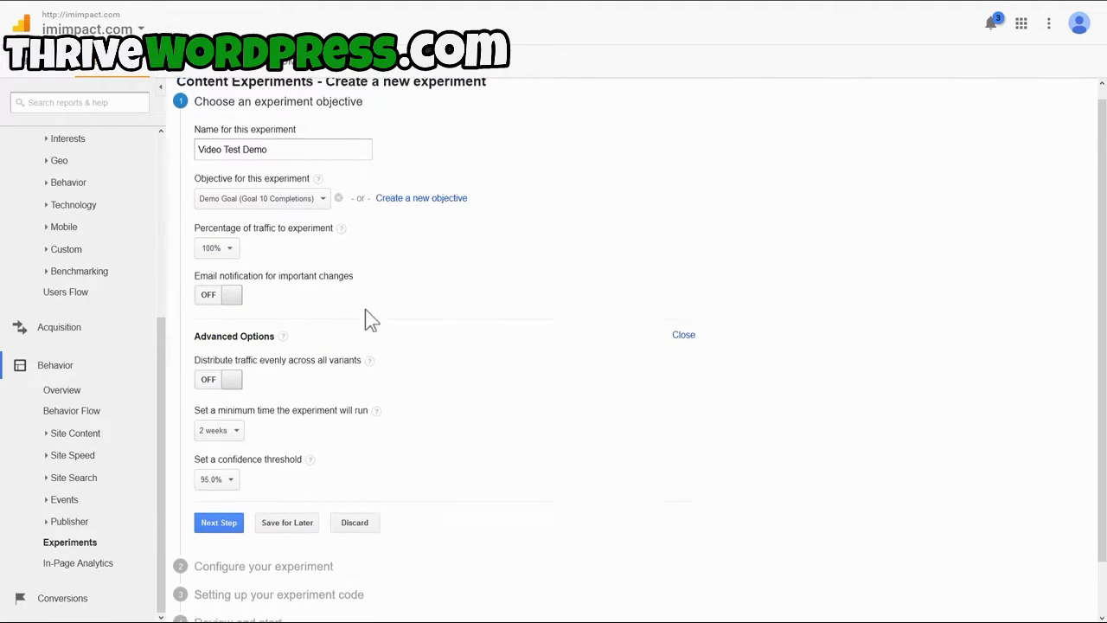
pyautogui.click(224, 327)
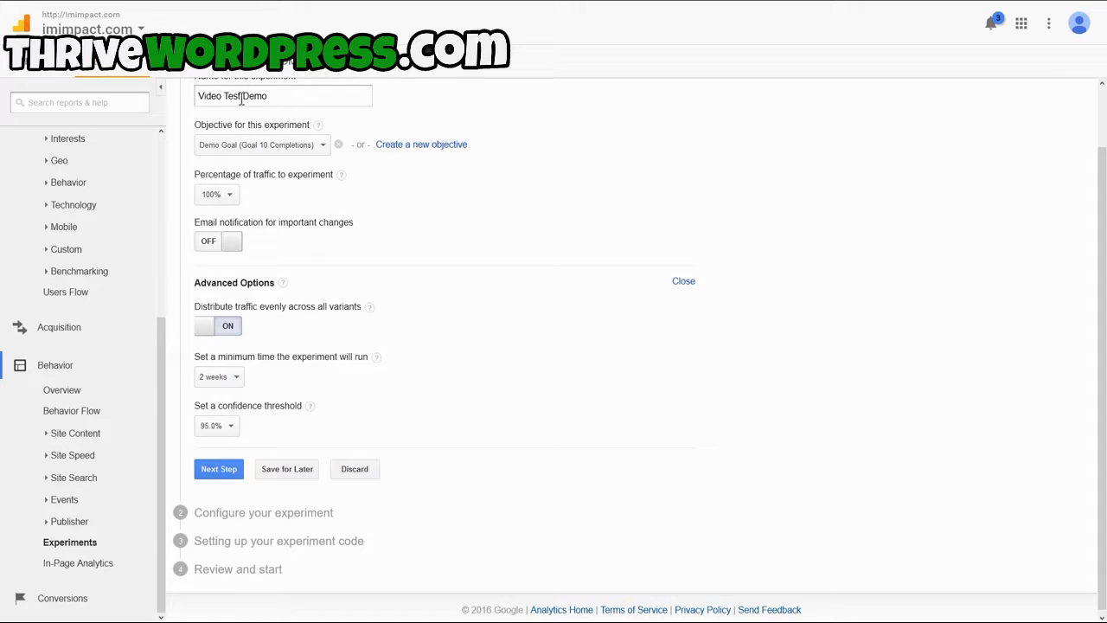
pyautogui.click(235, 470)
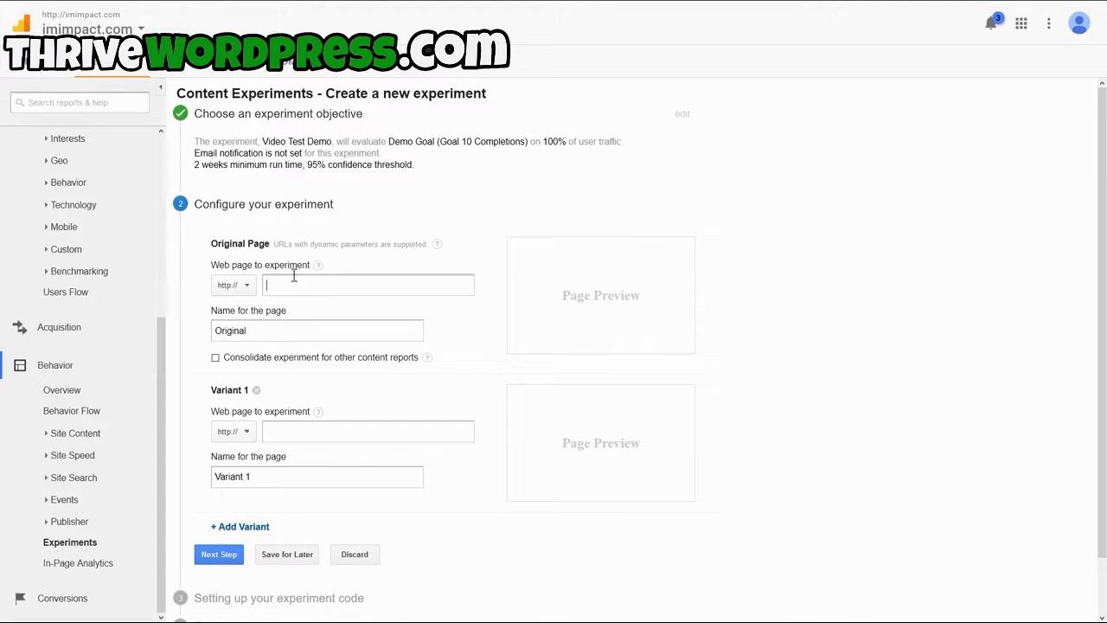
# Enter the first opt-in page's address, imimpact.com/optin-video-resources-1/, as the experiment's original page
pyautogui.click(437, 9)
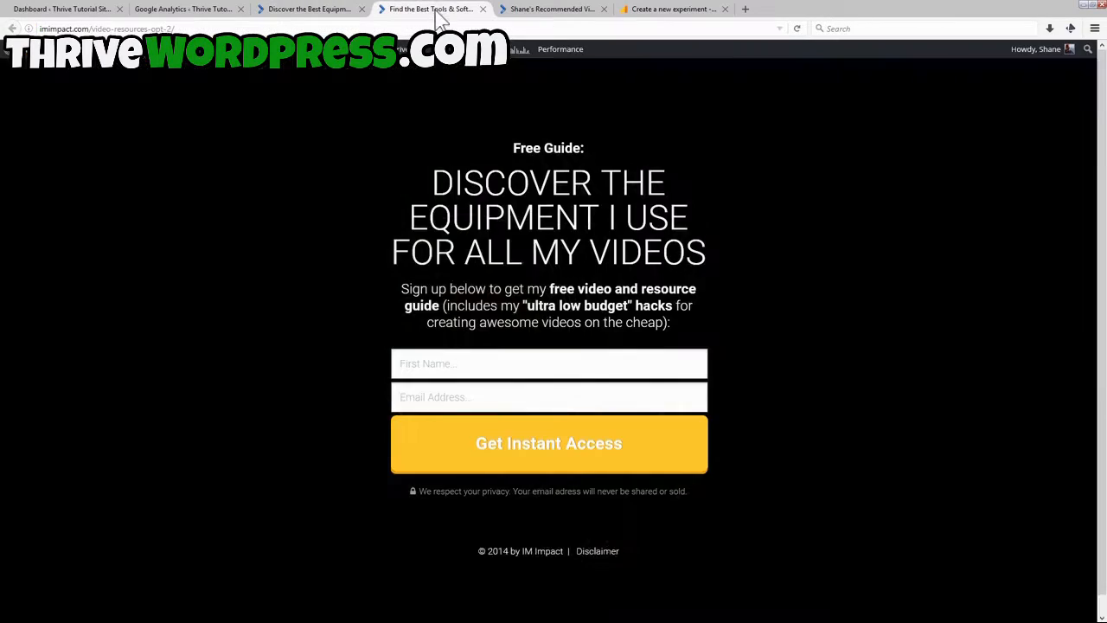
pyautogui.click(503, 12)
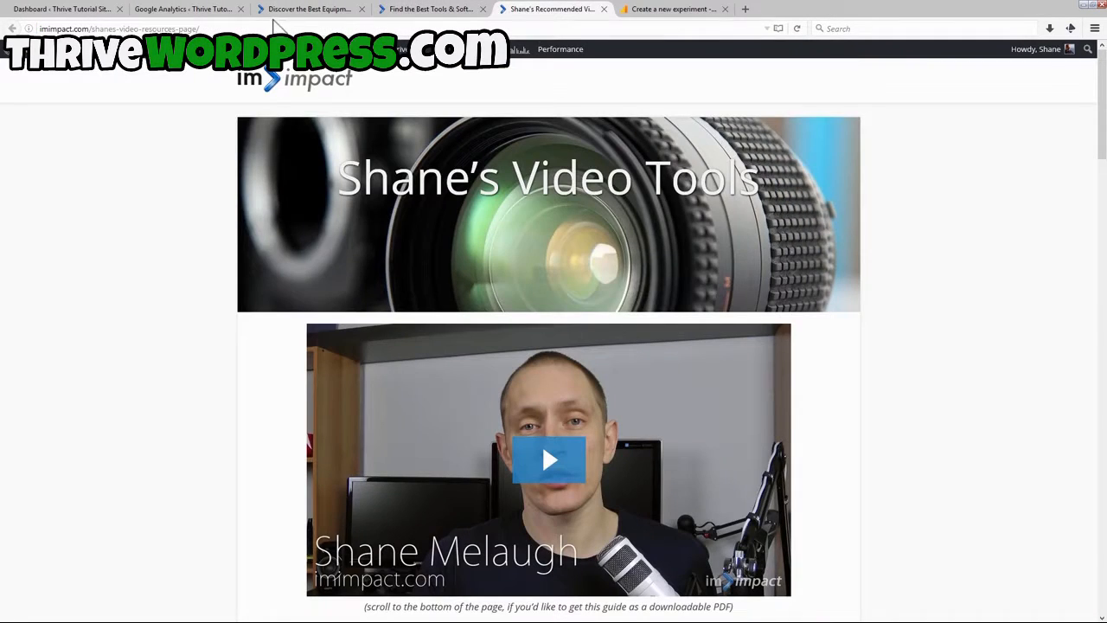
pyautogui.click(322, 10)
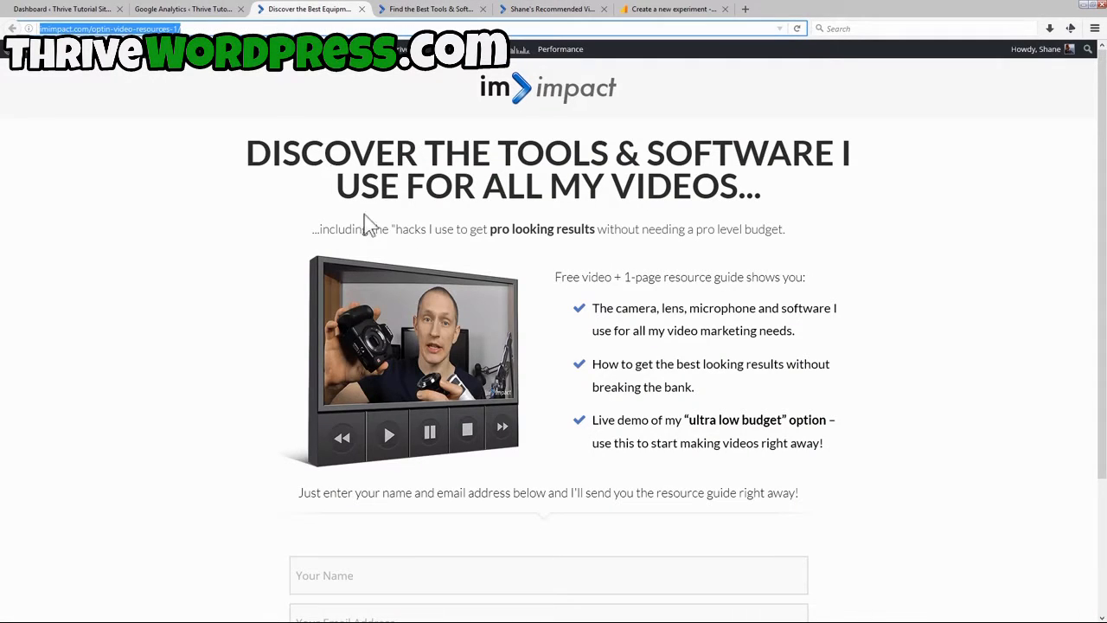
pyautogui.click(671, 10)
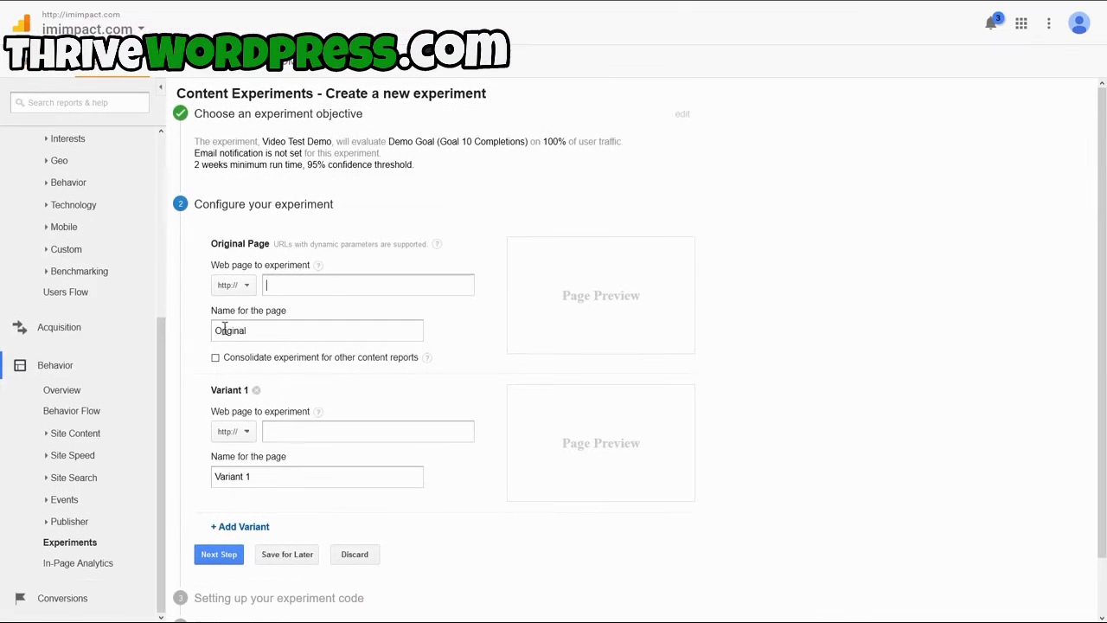
pyautogui.click(347, 287)
pyautogui.write('http://imimpact.com/optin-video-resources-1/')
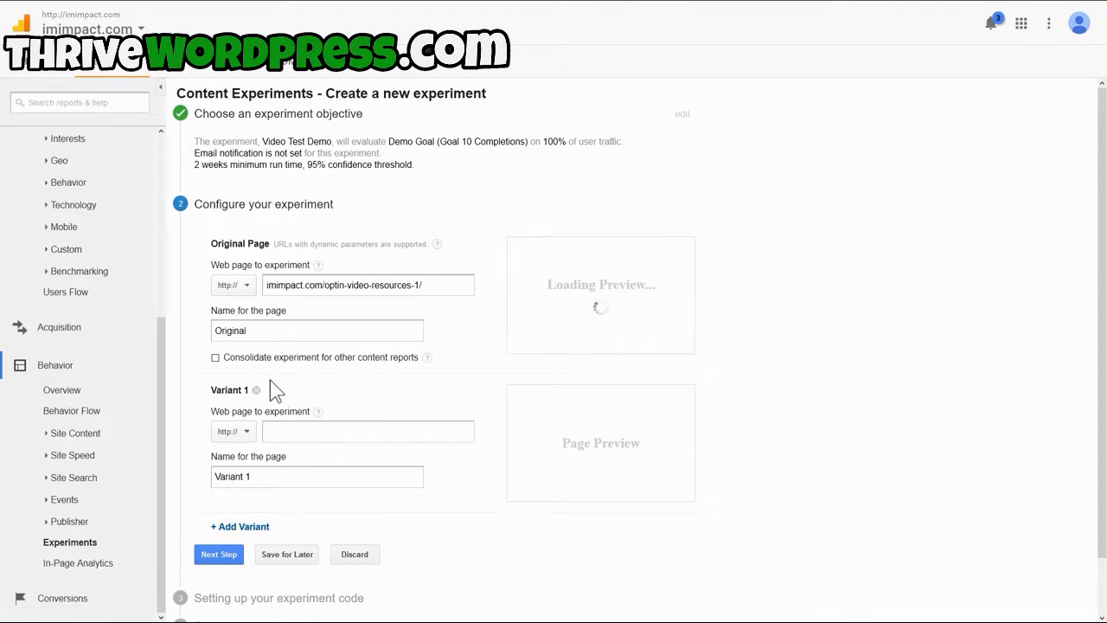
# Copy the second opt-in page's address, imimpact.com/video-resources-opt-2/, into Variant 1's web page
pyautogui.scroll(-1, 282, 281)
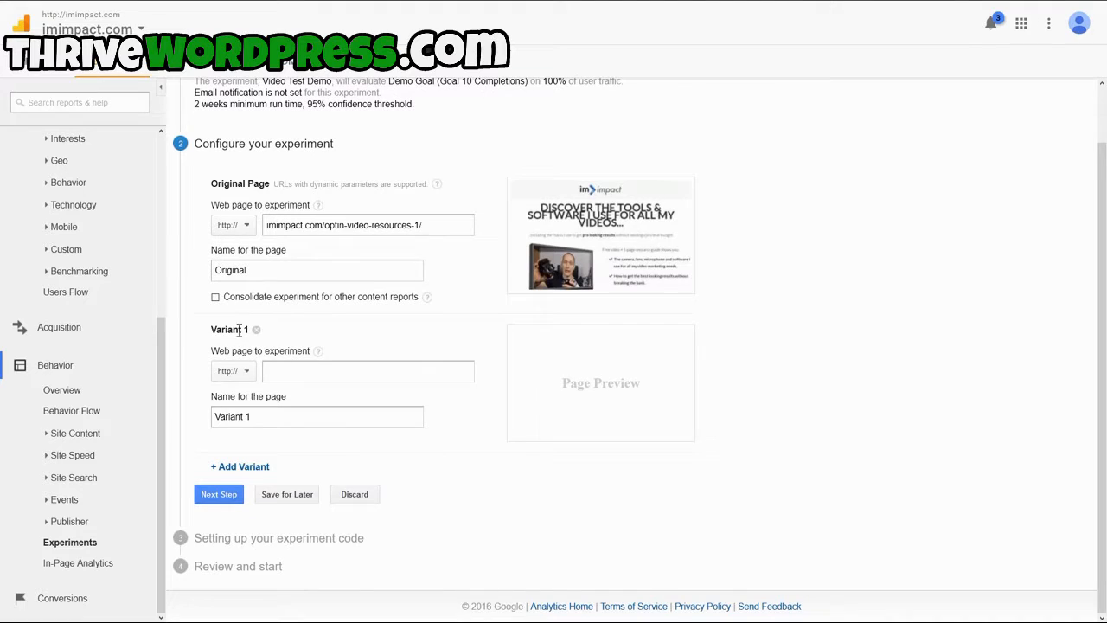
pyautogui.moveTo(407, 7)
pyautogui.click(310, 10)
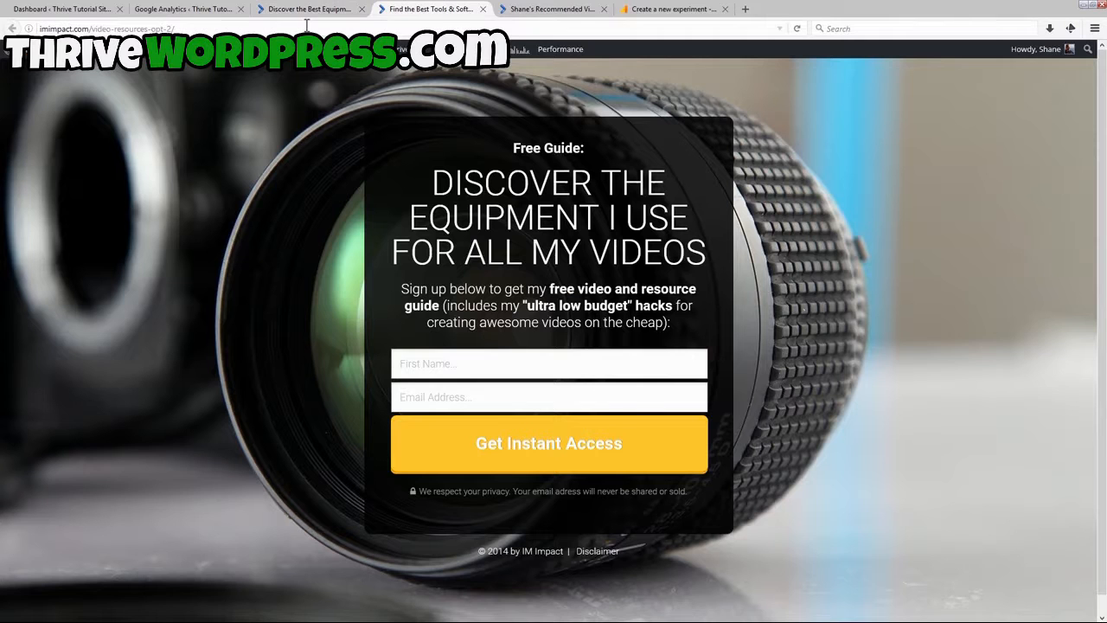
pyautogui.click(666, 10)
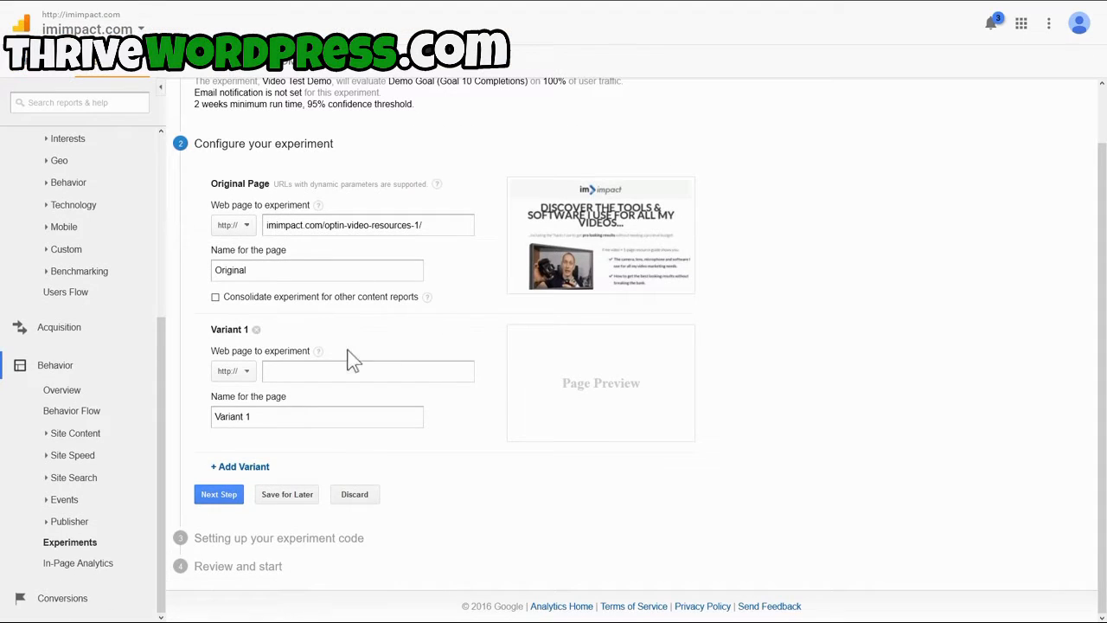
pyautogui.write('imimpact.com/video-resources-opt-2/')
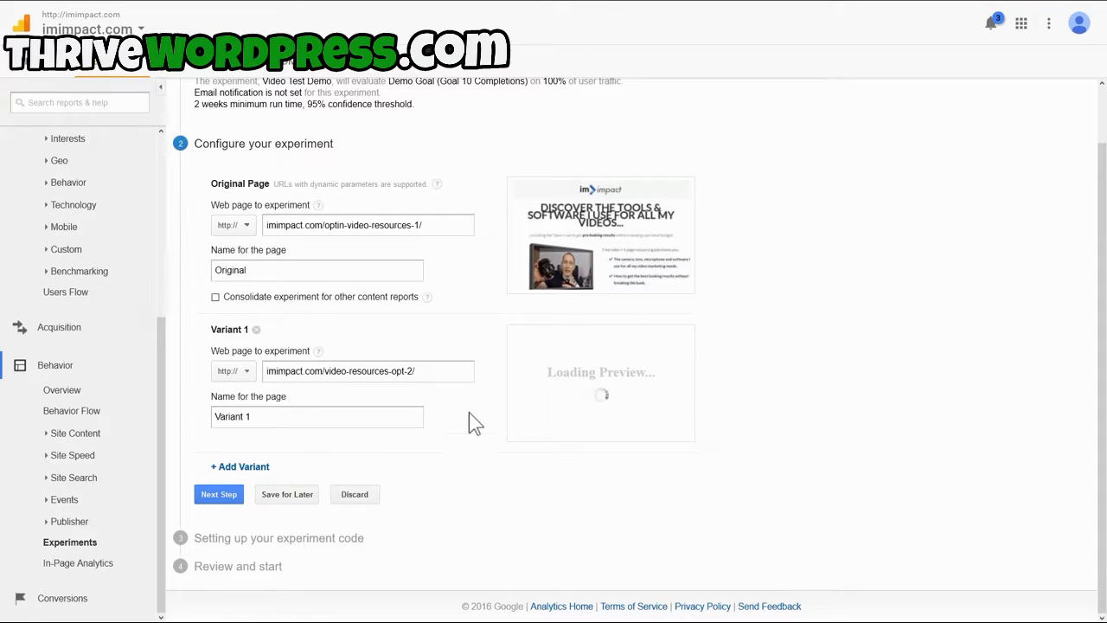
# Rename Variant 1 as "Different Design" and continue to the experiment code setup
pyautogui.moveTo(253, 416); pyautogui.dragTo(198, 418)
pyautogui.write('Different Design')
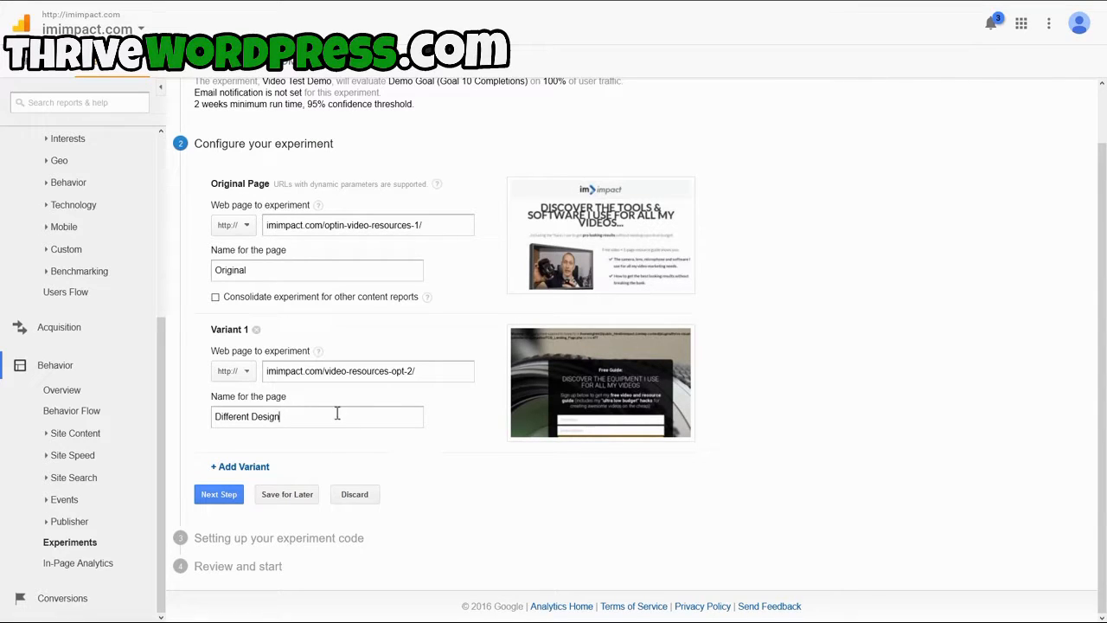
pyautogui.moveTo(320, 414); pyautogui.dragTo(189, 413)
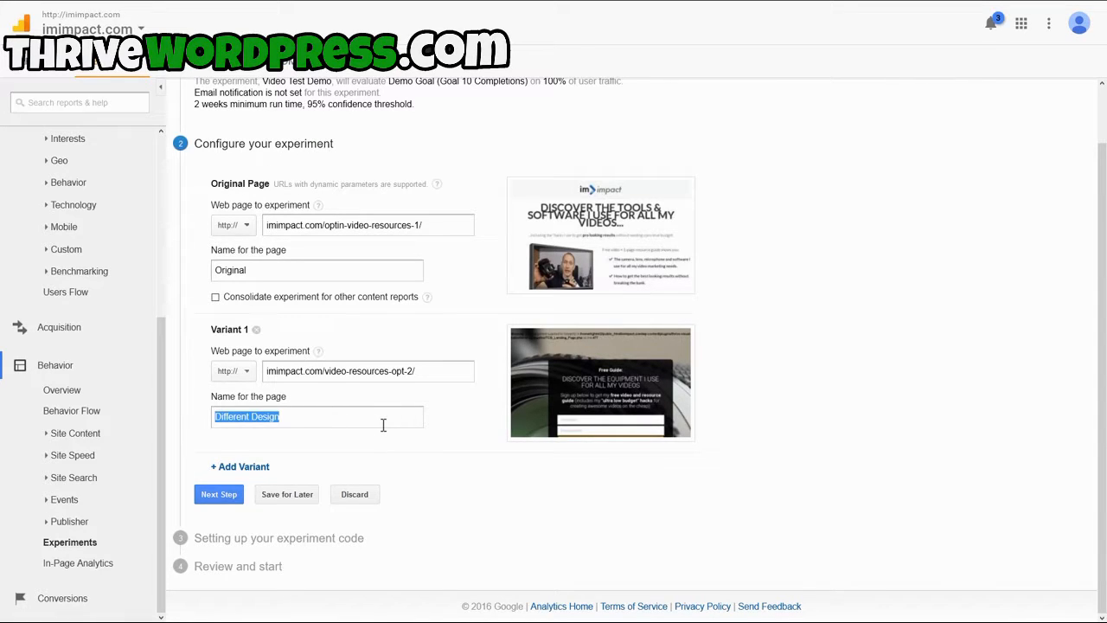
pyautogui.click(295, 417)
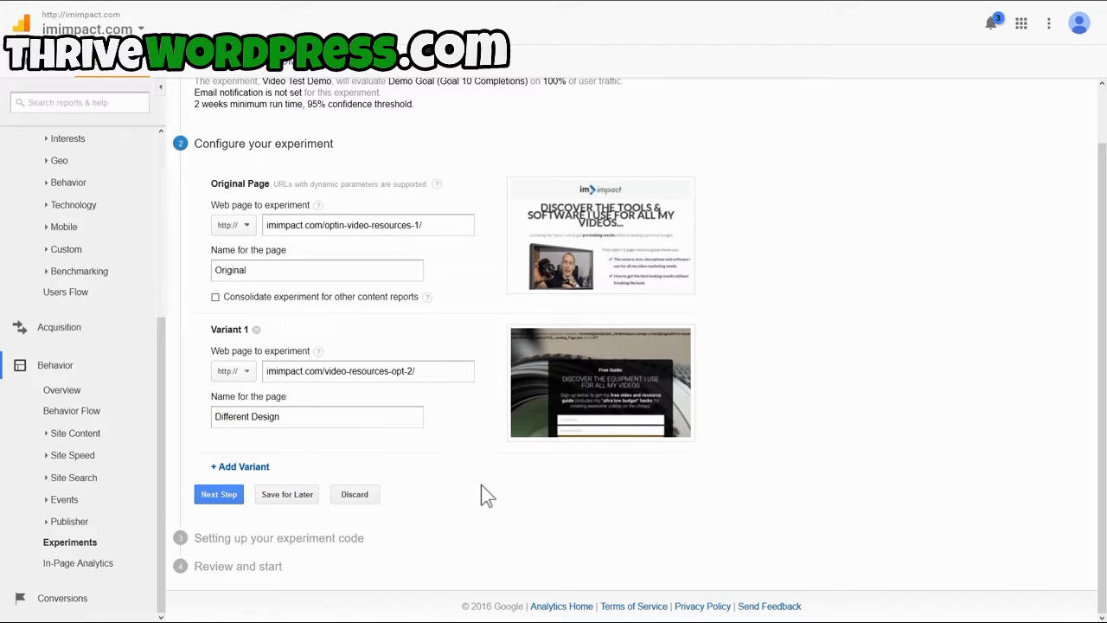
pyautogui.click(231, 500)
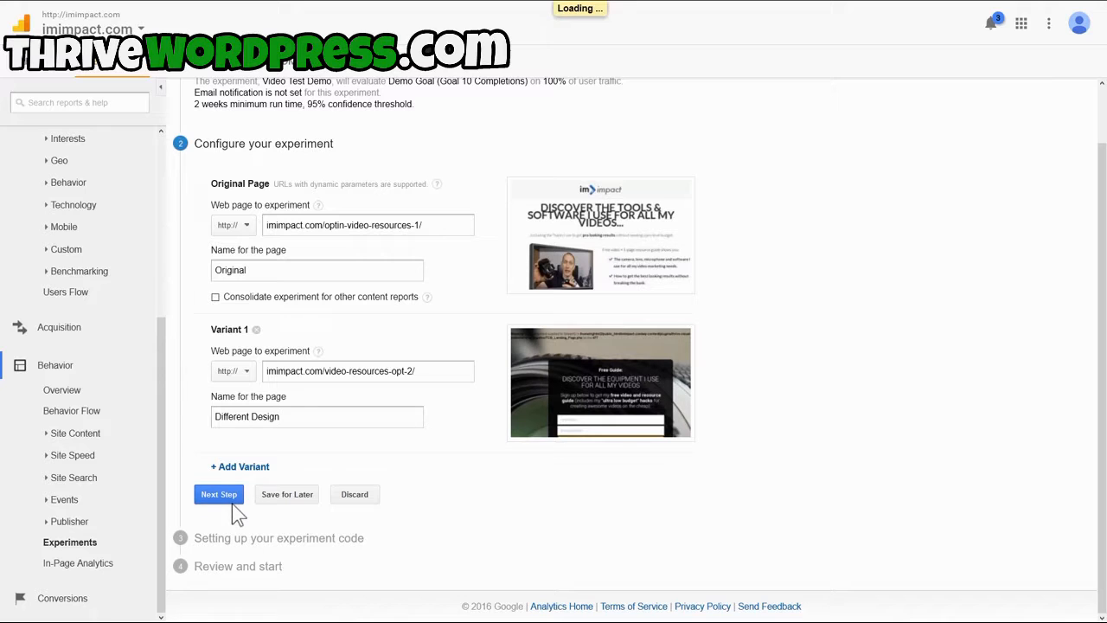
# Choose to insert the experiment code manually and select the entire content experiment script
pyautogui.click(221, 440)
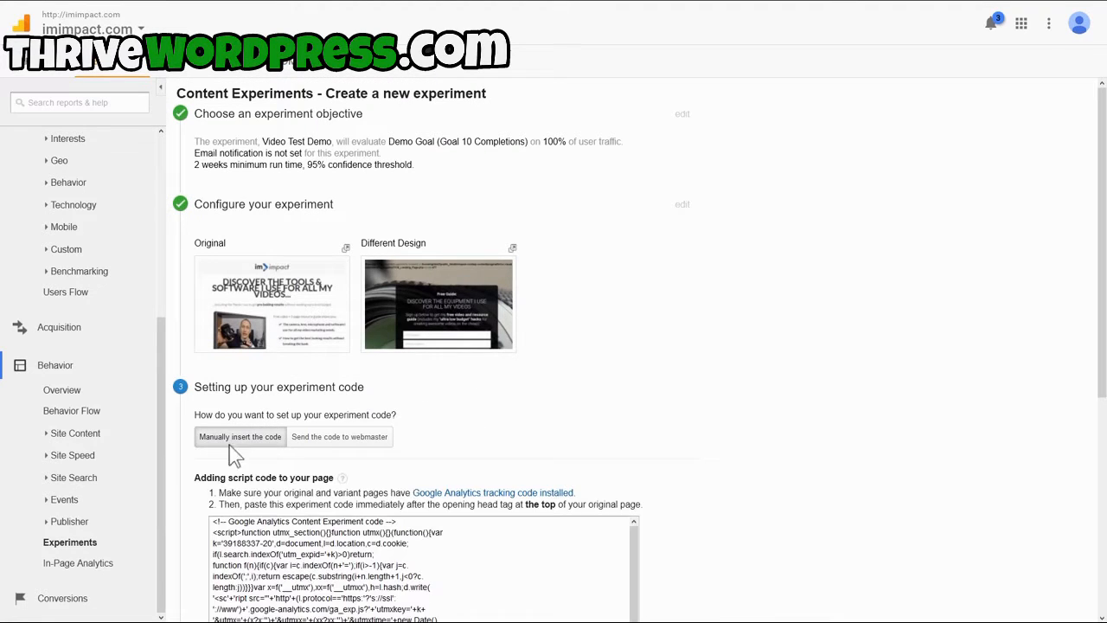
pyautogui.scroll(-3, 637, 441)
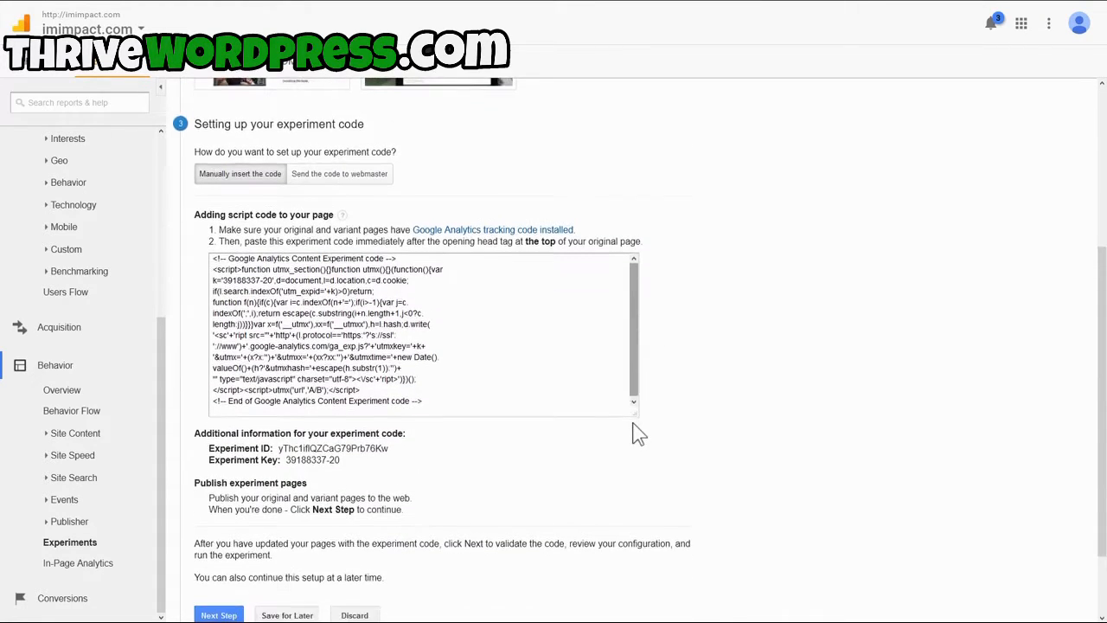
pyautogui.scroll(1, 637, 434)
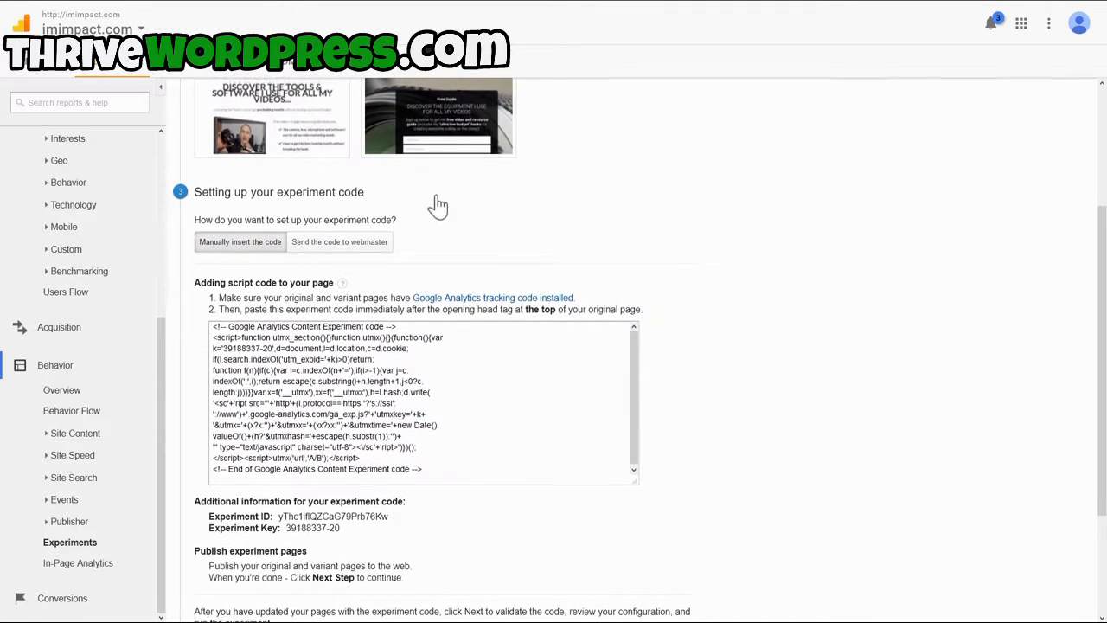
pyautogui.scroll(1, 439, 204)
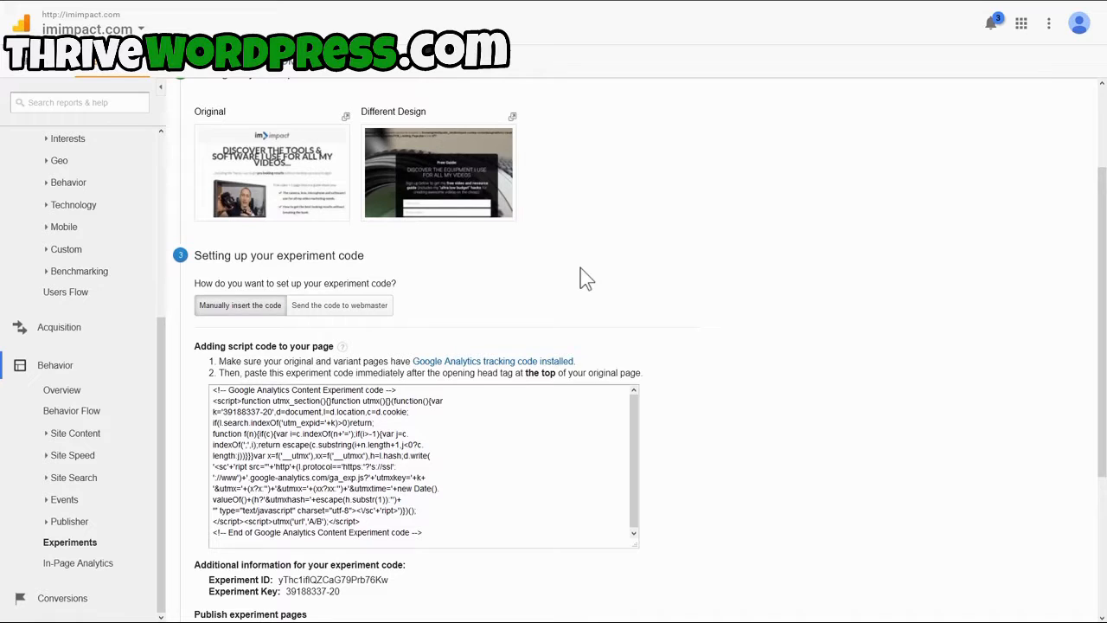
pyautogui.scroll(-1, 584, 277)
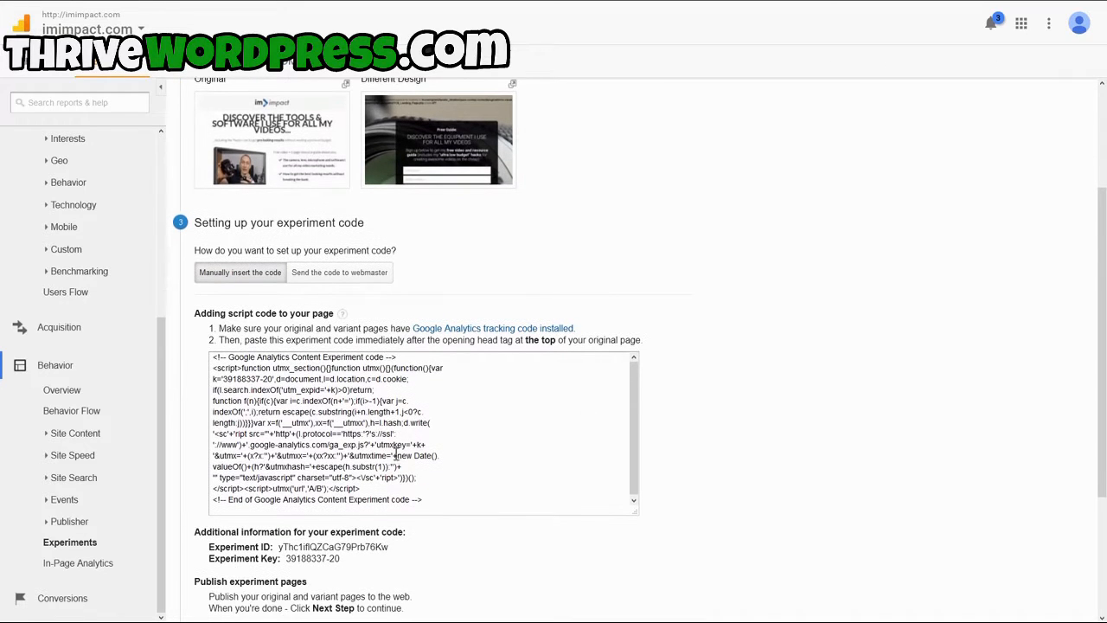
pyautogui.click(395, 388)
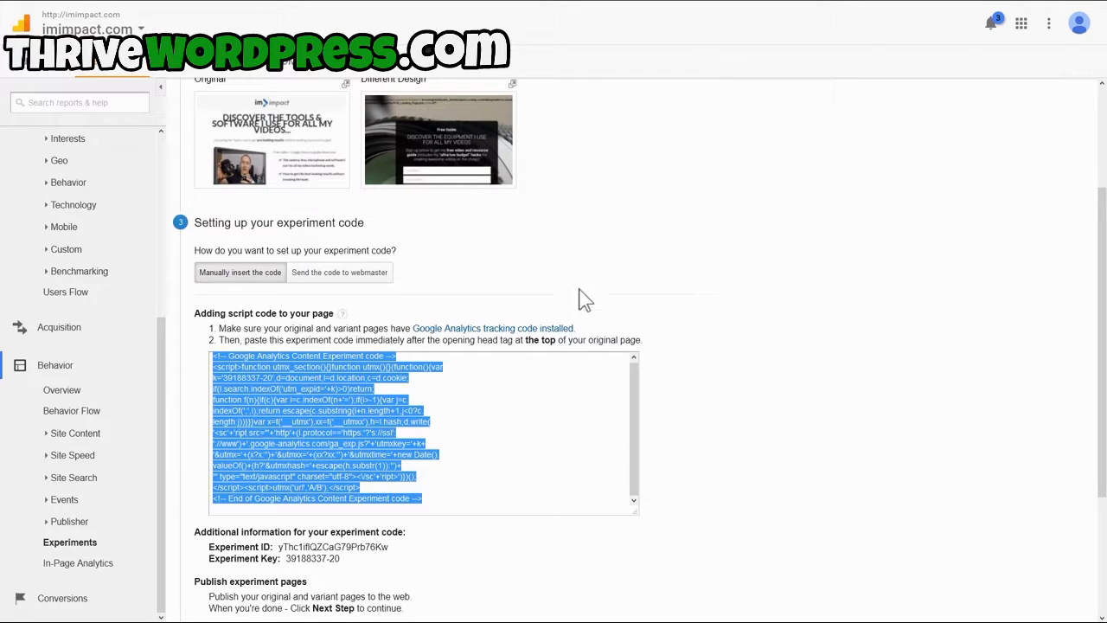
pyautogui.scroll(-2, 556, 399)
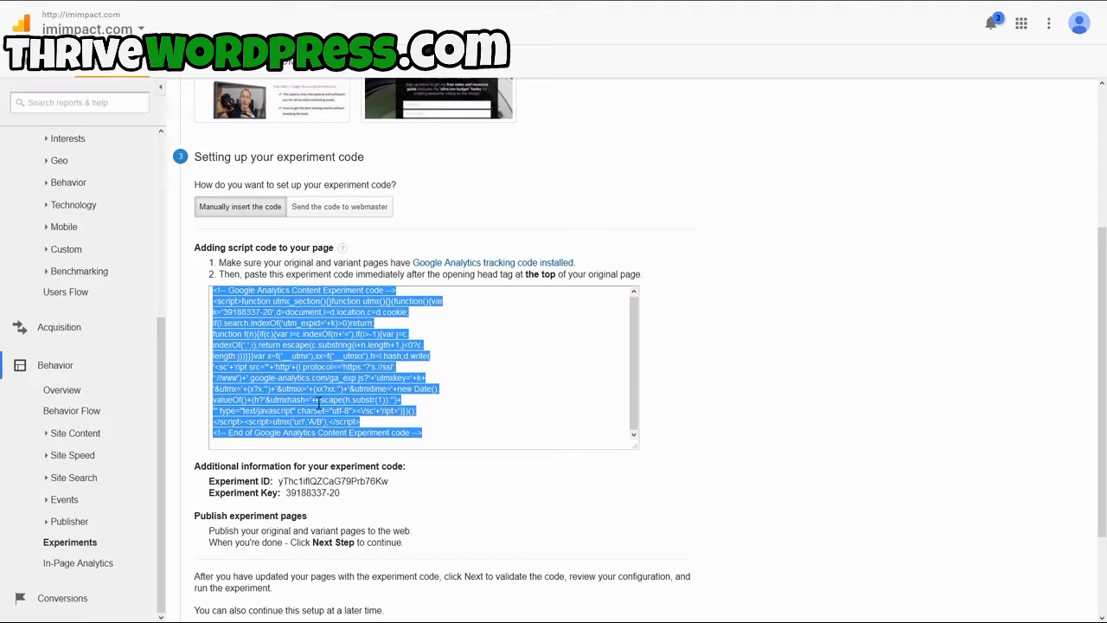
# Switch to the original opt-in page in Thrive Content Builder and open its landing page settings
pyautogui.scroll(3, 337, 217)
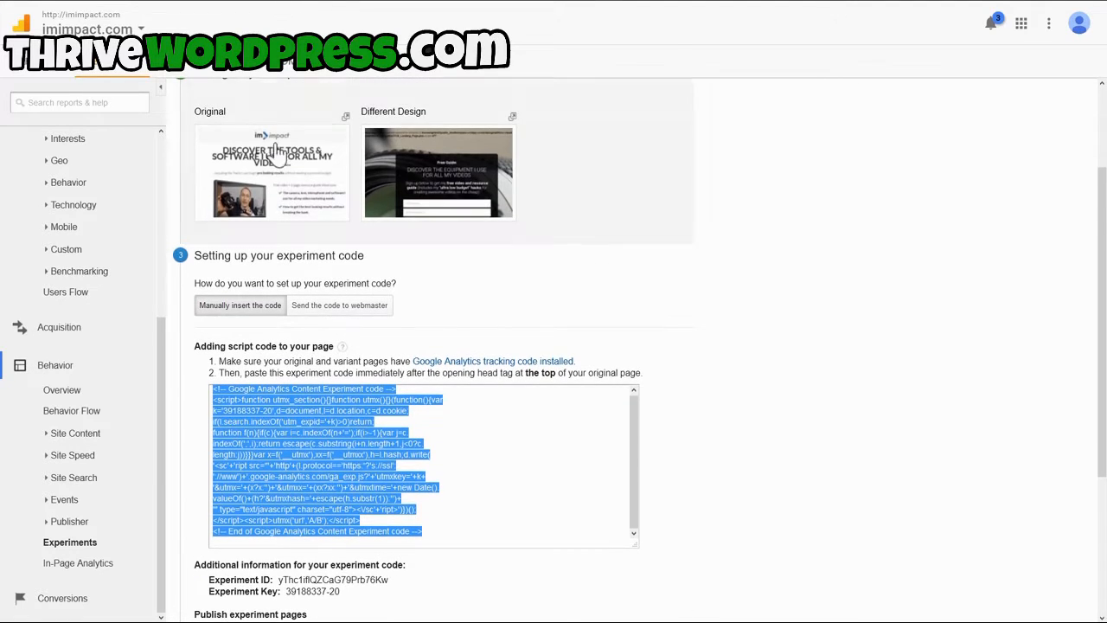
pyautogui.click(334, 11)
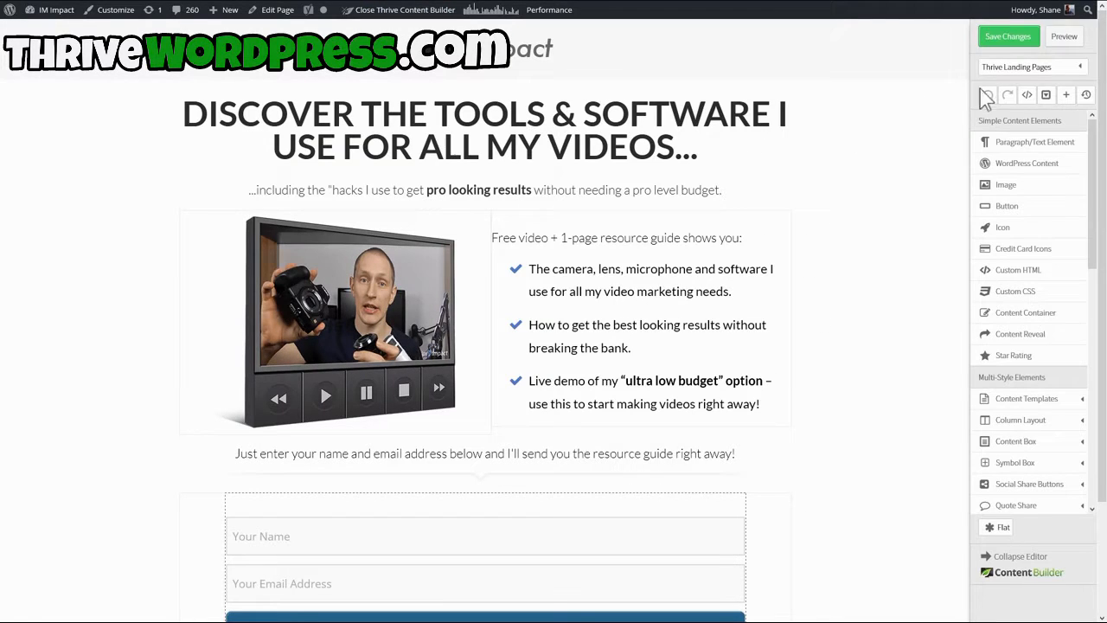
pyautogui.click(1033, 73)
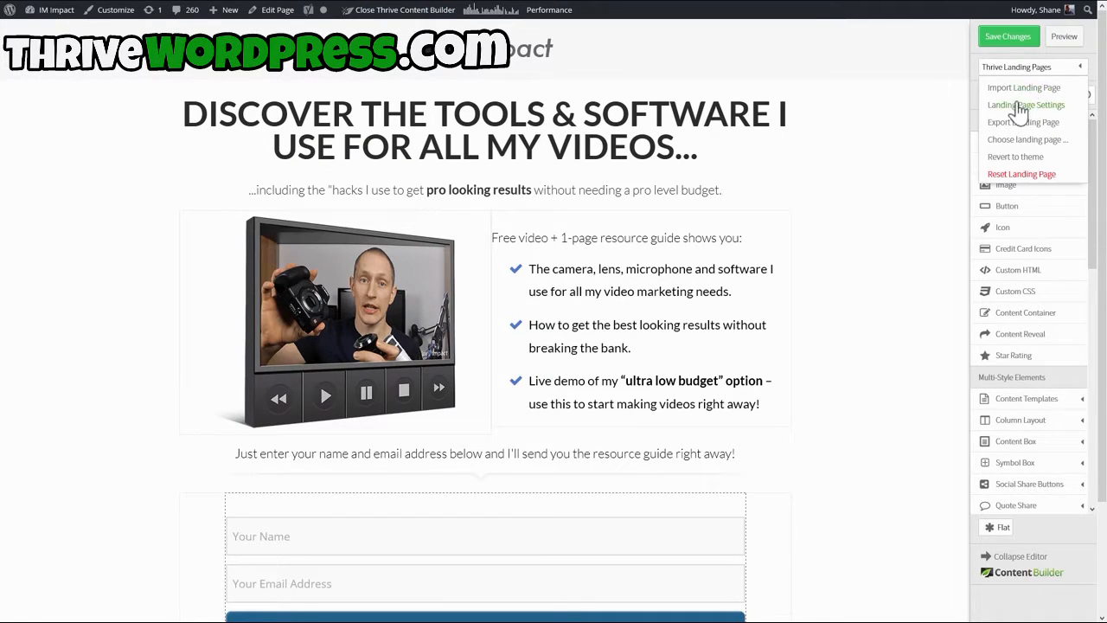
pyautogui.click(1026, 105)
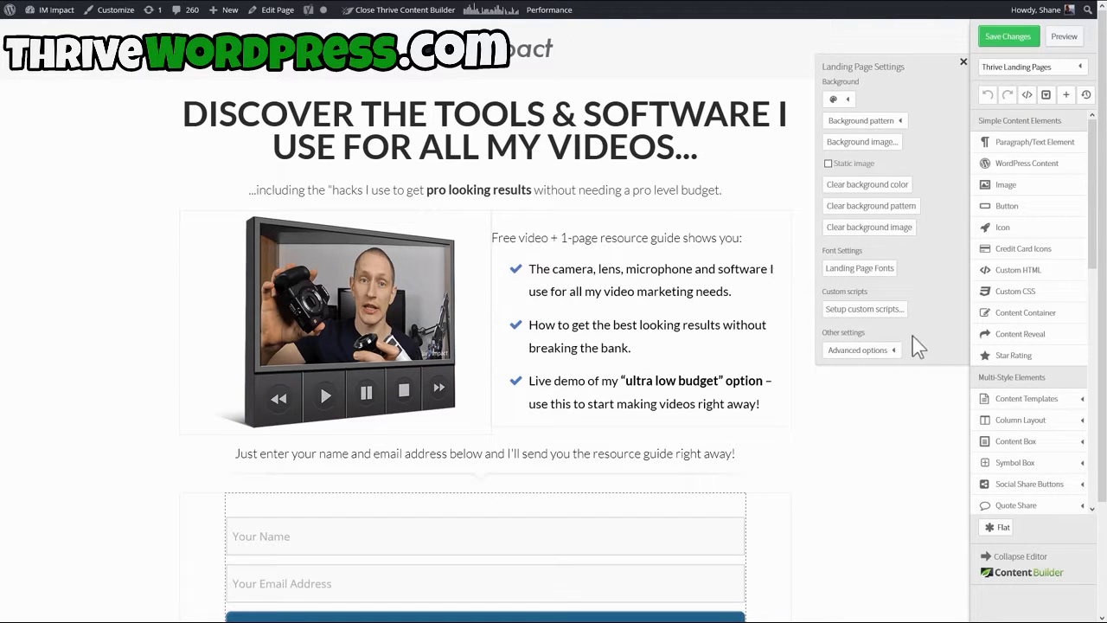
# Paste the content experiment code into the landing page's custom header scripts, then save the scripts and the page
pyautogui.click(868, 310)
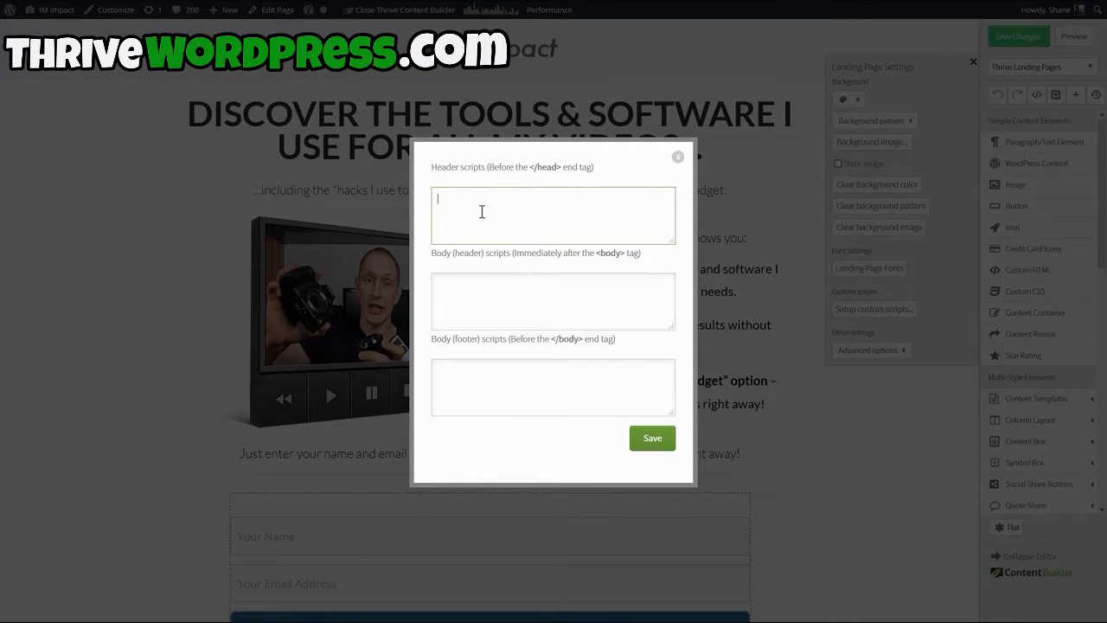
pyautogui.hotkey('ctrl', 'v')
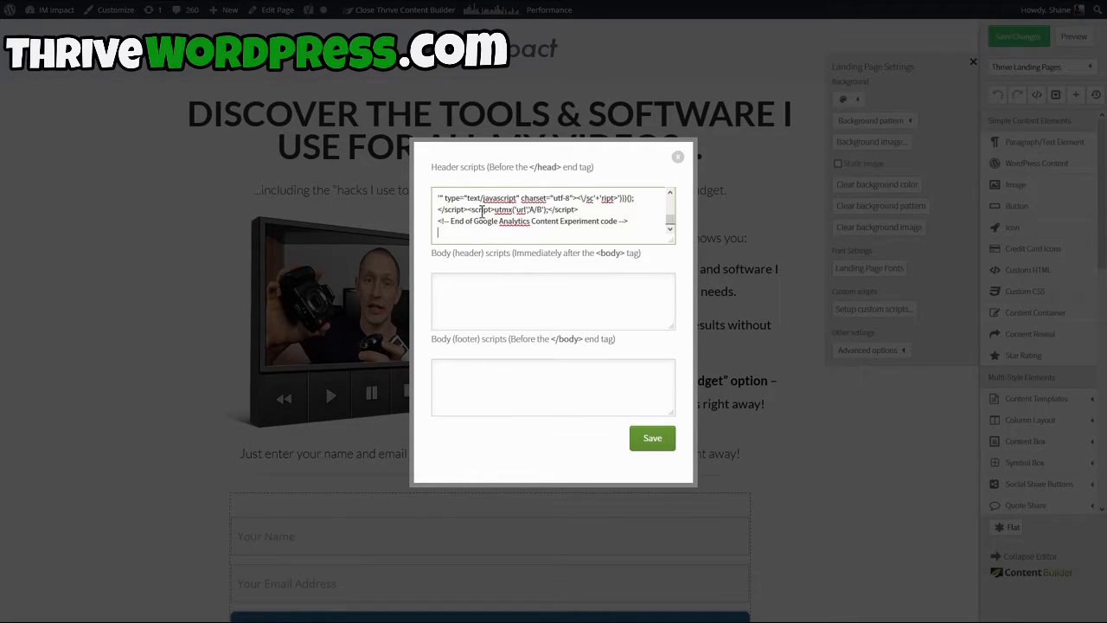
pyautogui.click(653, 441)
pyautogui.click(994, 44)
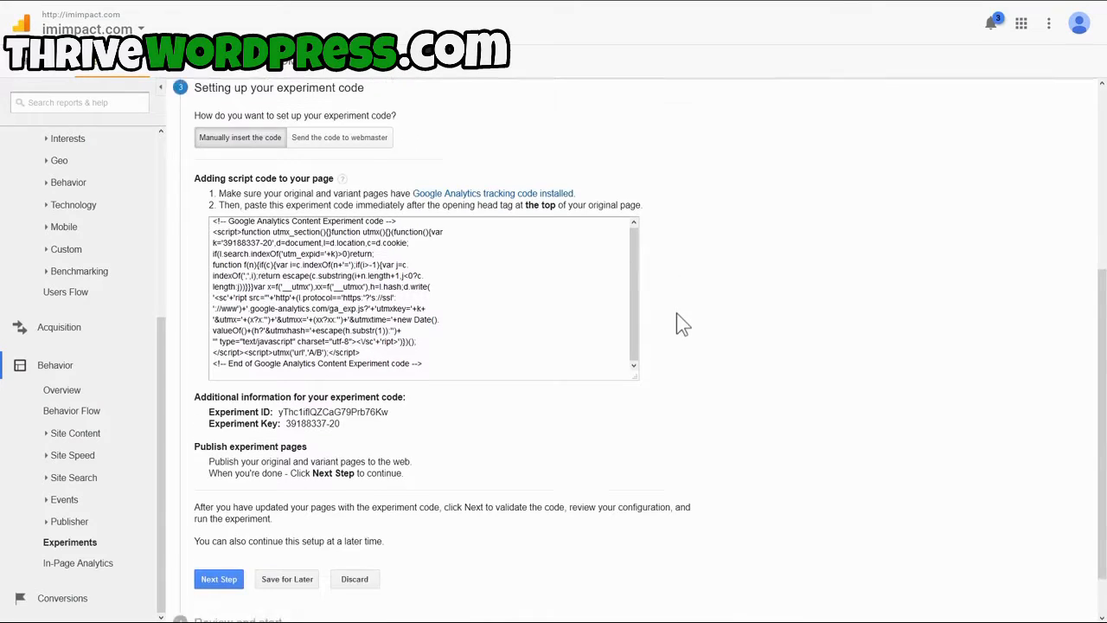
# Return to Google Analytics, continue to the review to validate the experiment code, and start the experiment
pyautogui.scroll(-1, 677, 313)
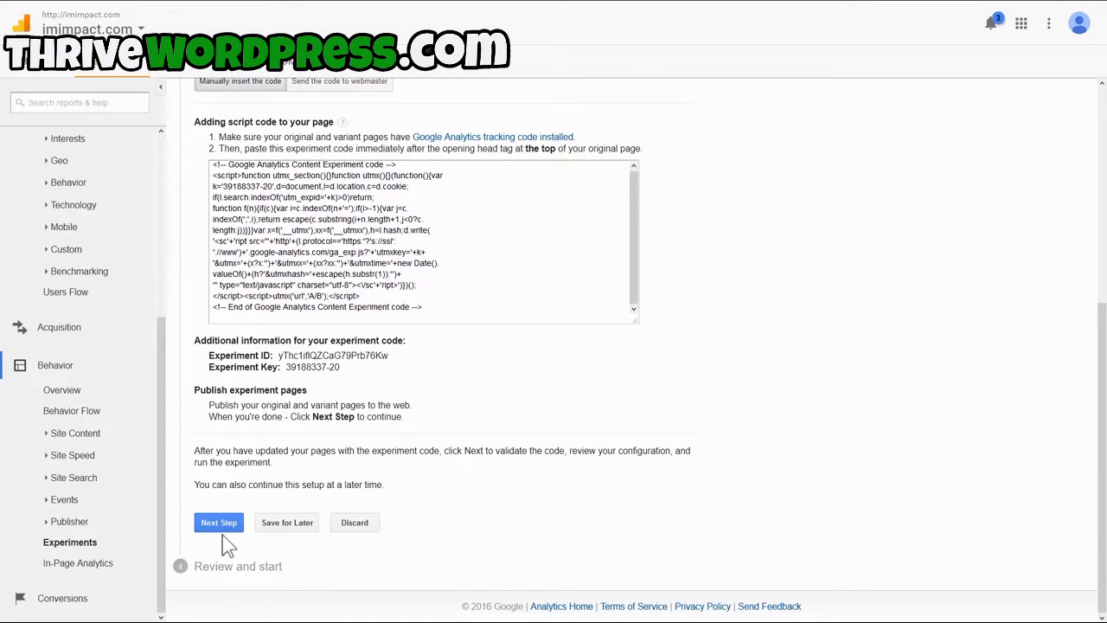
pyautogui.click(223, 523)
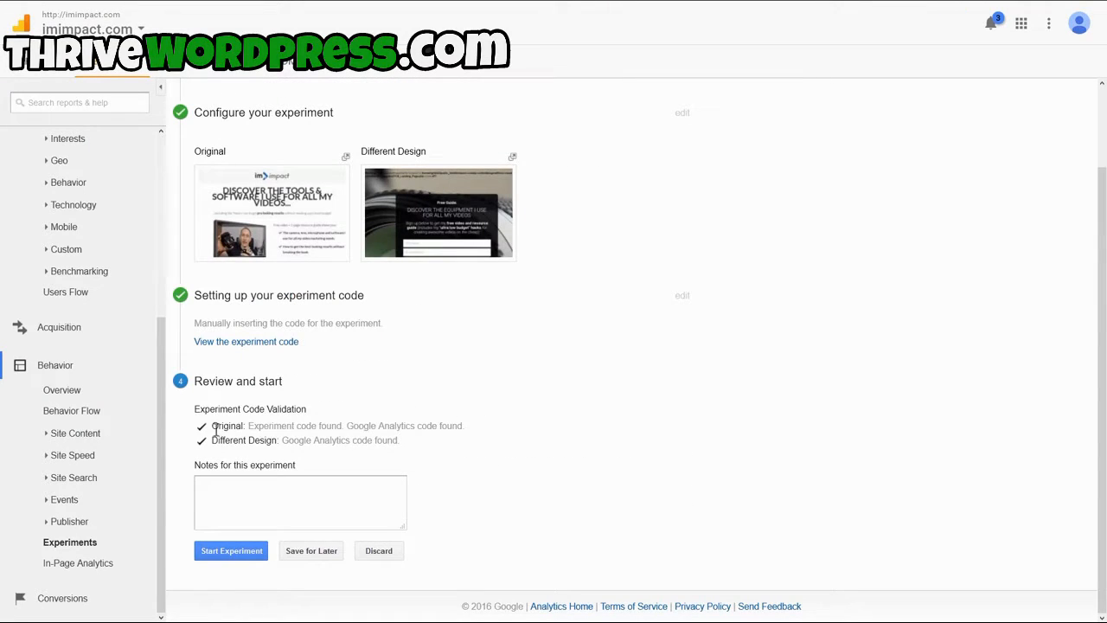
pyautogui.moveTo(213, 425); pyautogui.dragTo(435, 447)
pyautogui.click(437, 447)
pyautogui.click(239, 555)
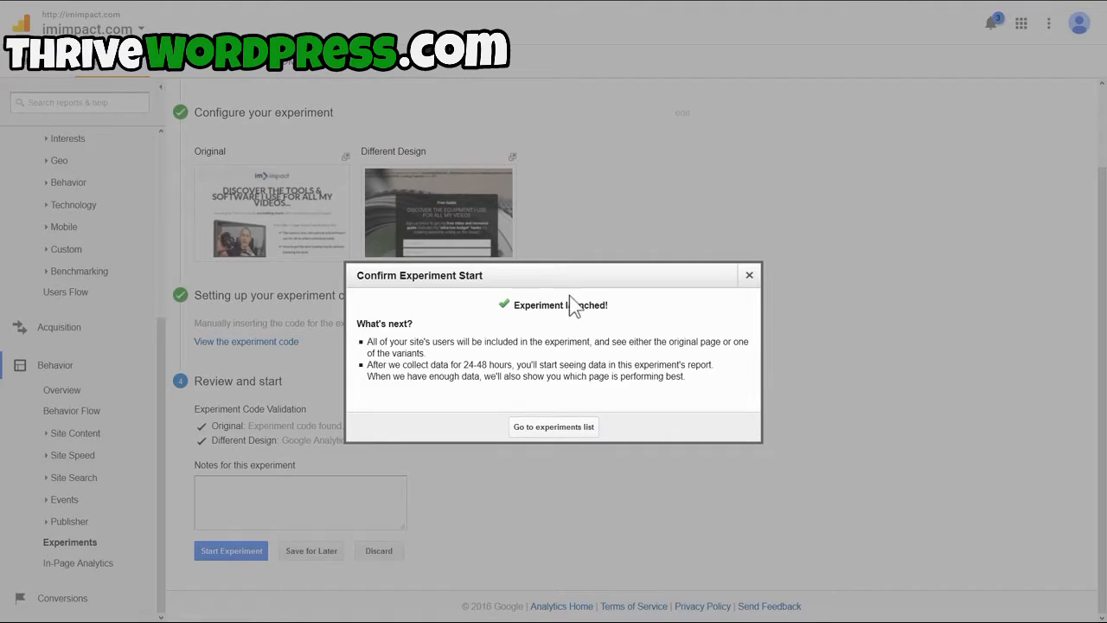
# Review the launch information, go to the experiments list and open the Video Test Demo report
pyautogui.moveTo(536, 309); pyautogui.dragTo(618, 395)
pyautogui.click(622, 398)
pyautogui.click(569, 437)
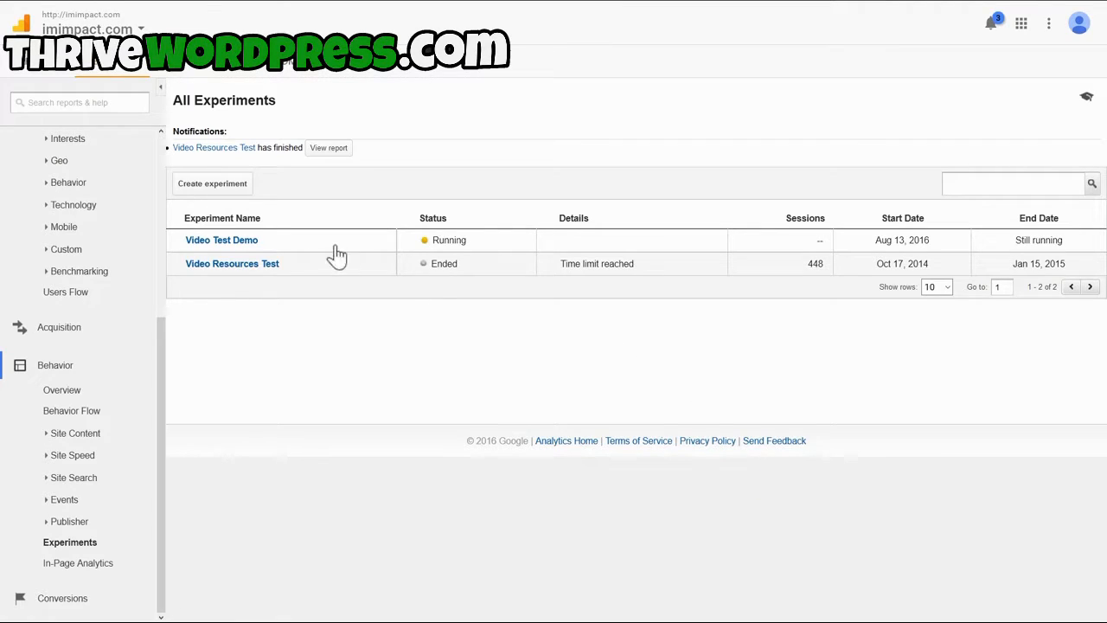
pyautogui.click(234, 243)
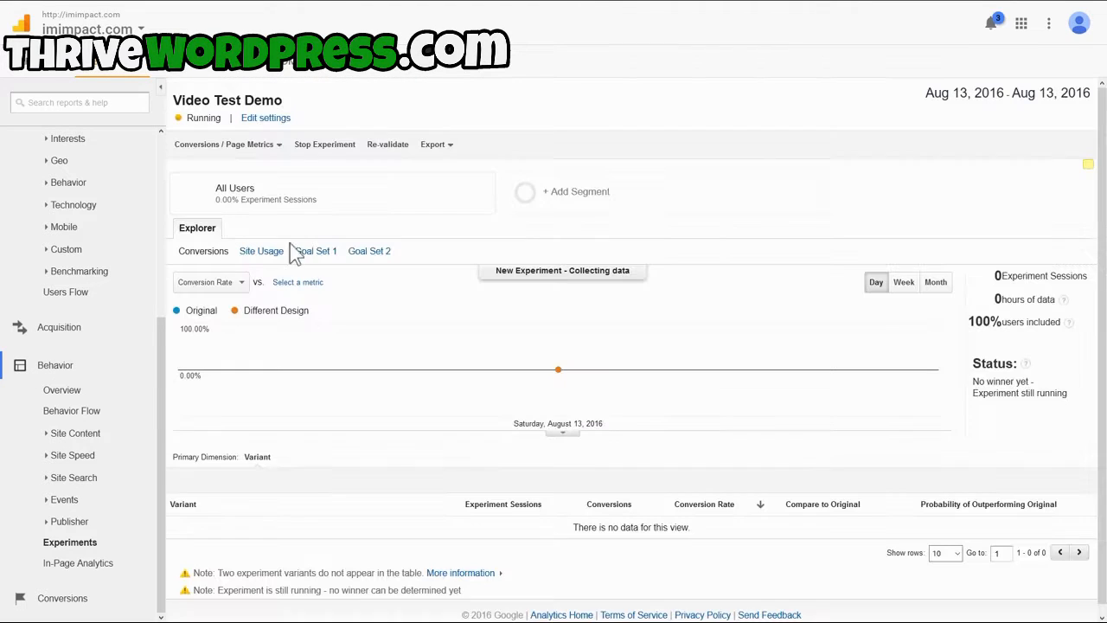